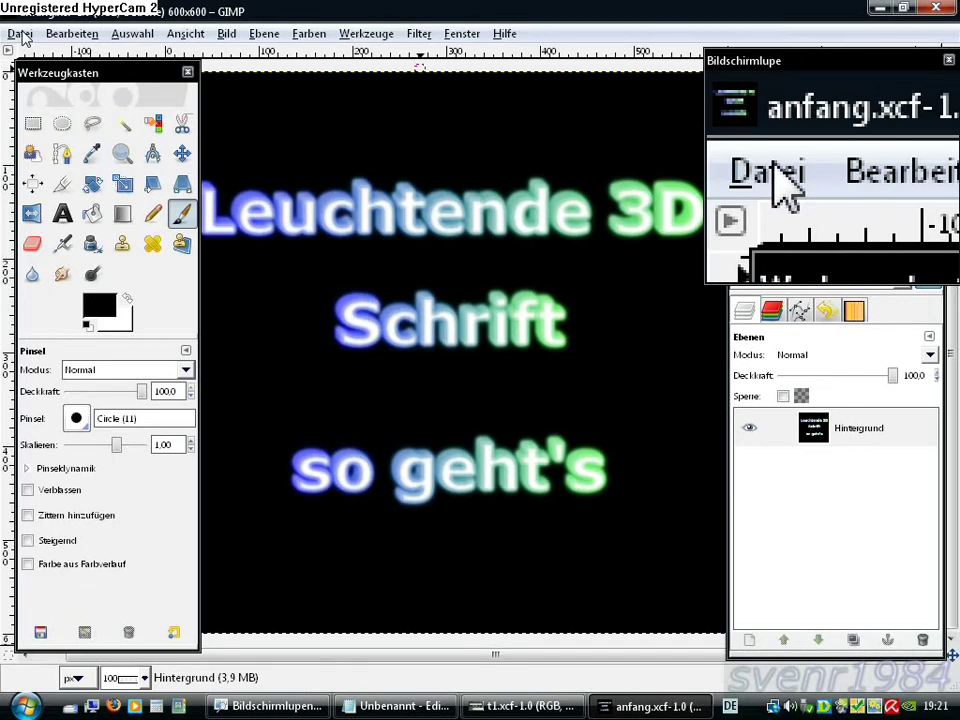
# Create a 600×600 image, maximize its window, and bucket-fill the canvas black.
pyautogui.click(22, 35)
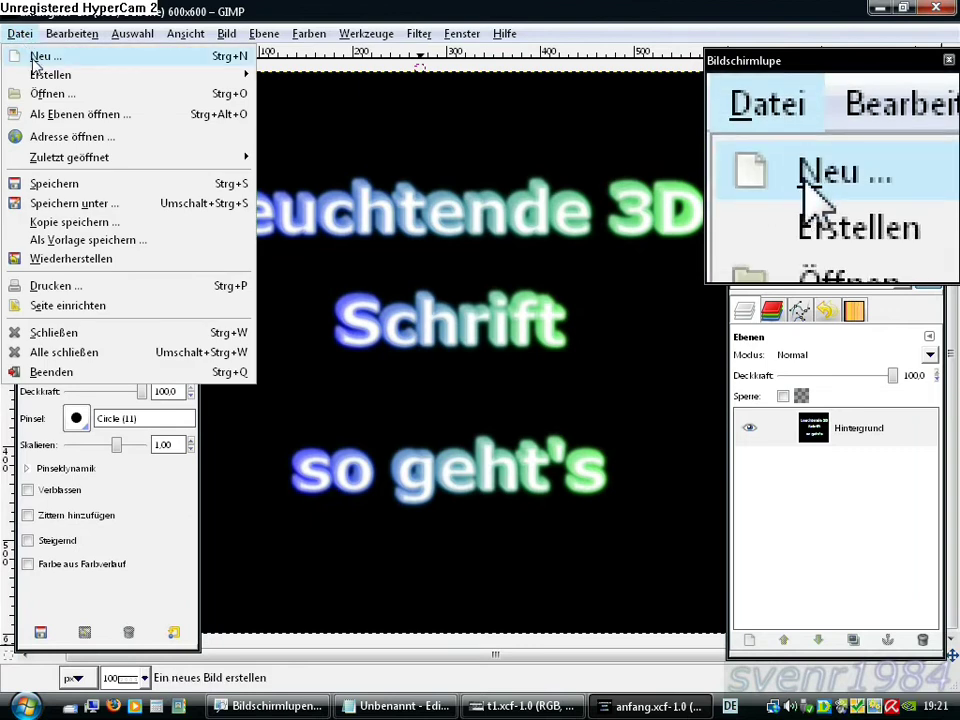
pyautogui.click(40, 57)
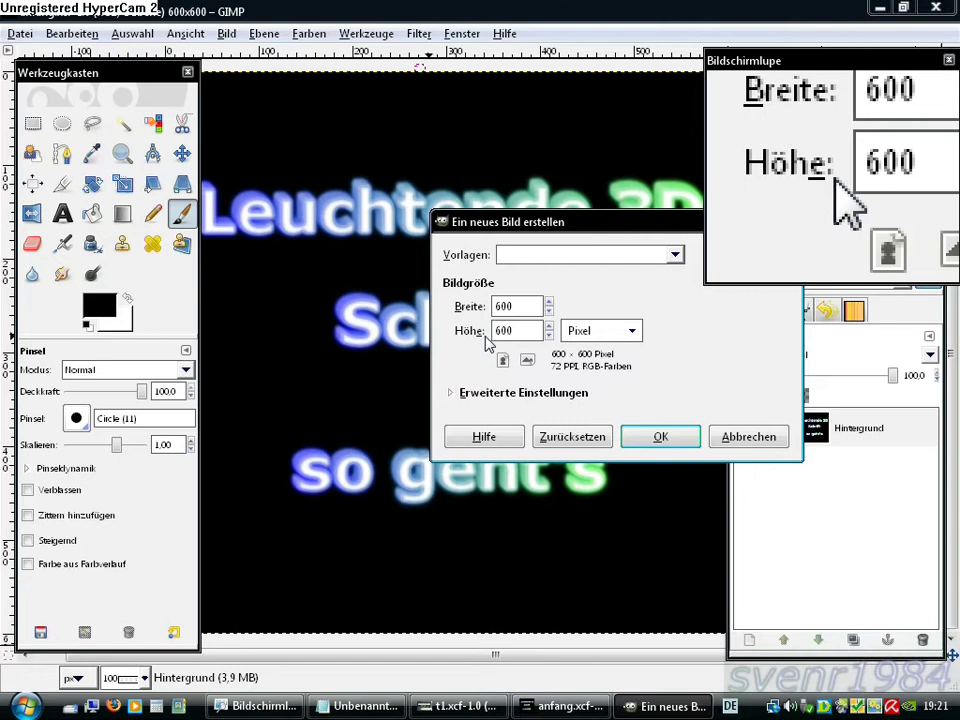
pyautogui.click(655, 438)
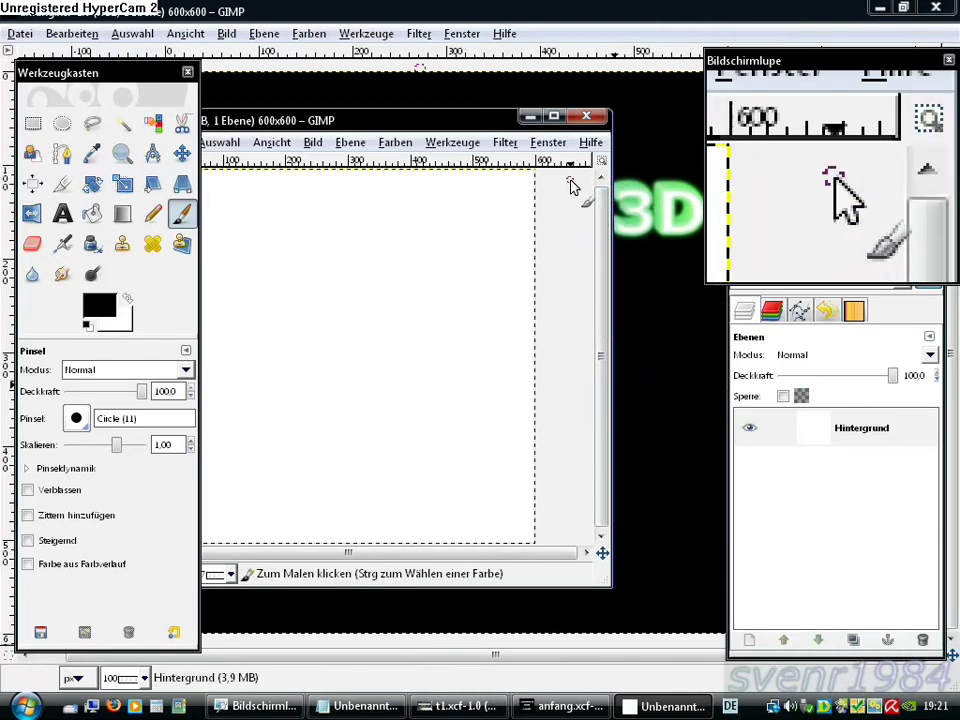
pyautogui.click(553, 116)
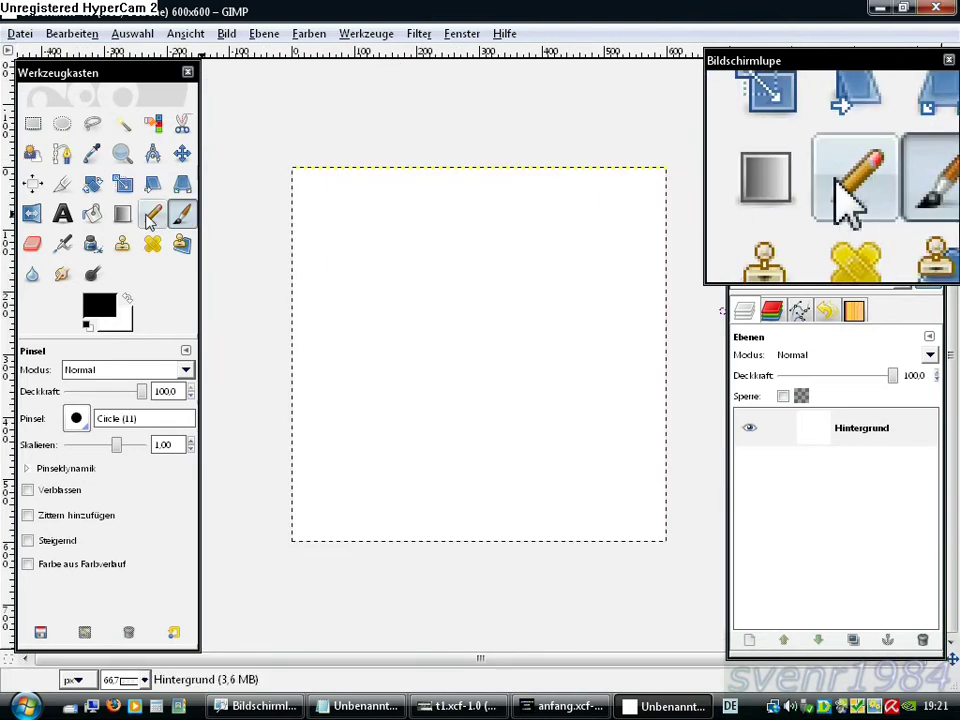
pyautogui.click(93, 215)
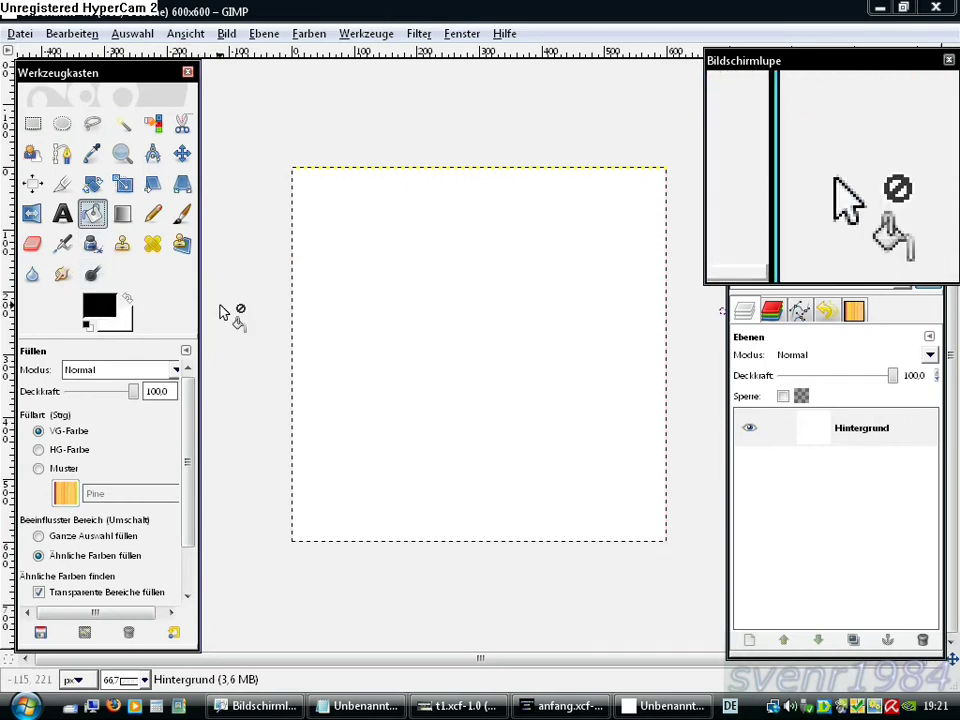
pyautogui.click(366, 313)
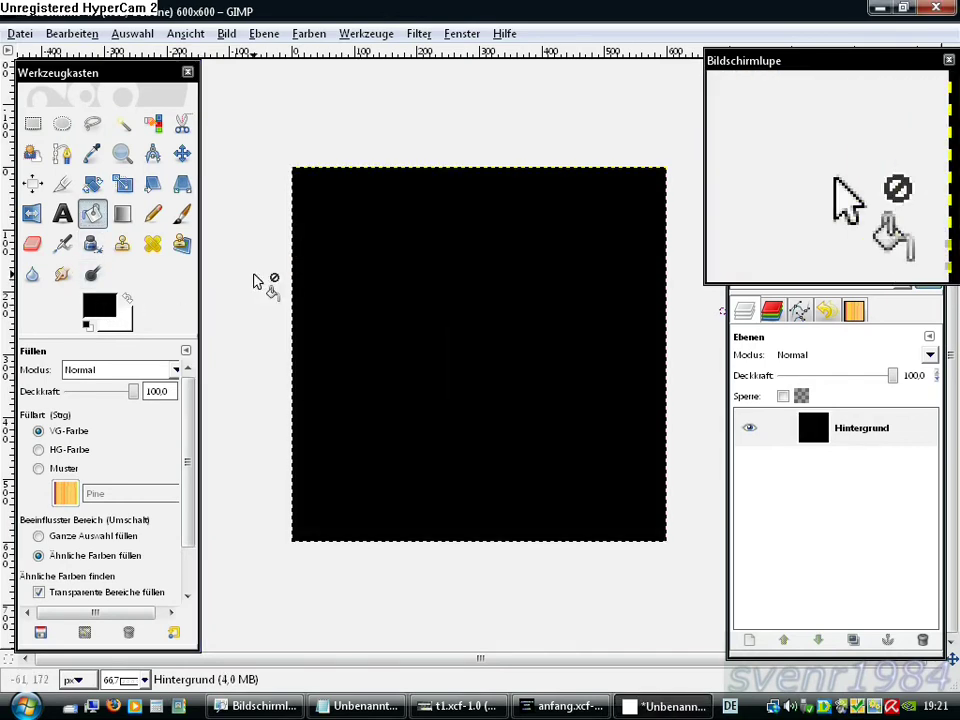
# Set the Text tool to Sans Bold, size 65, with white (ffffff) colour.
pyautogui.click(63, 218)
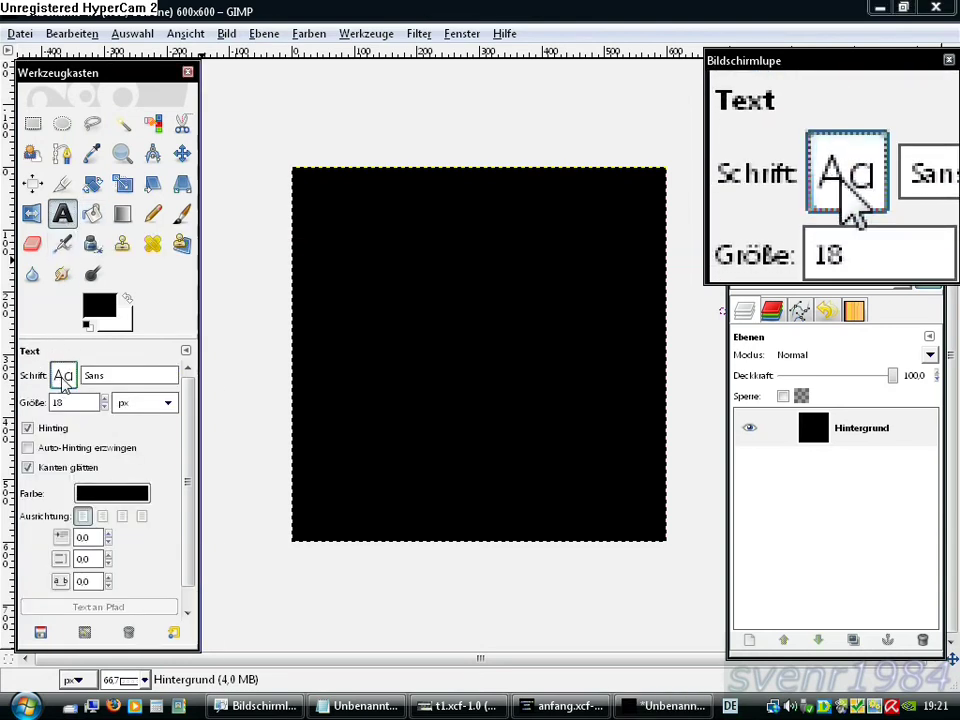
pyautogui.click(63, 378)
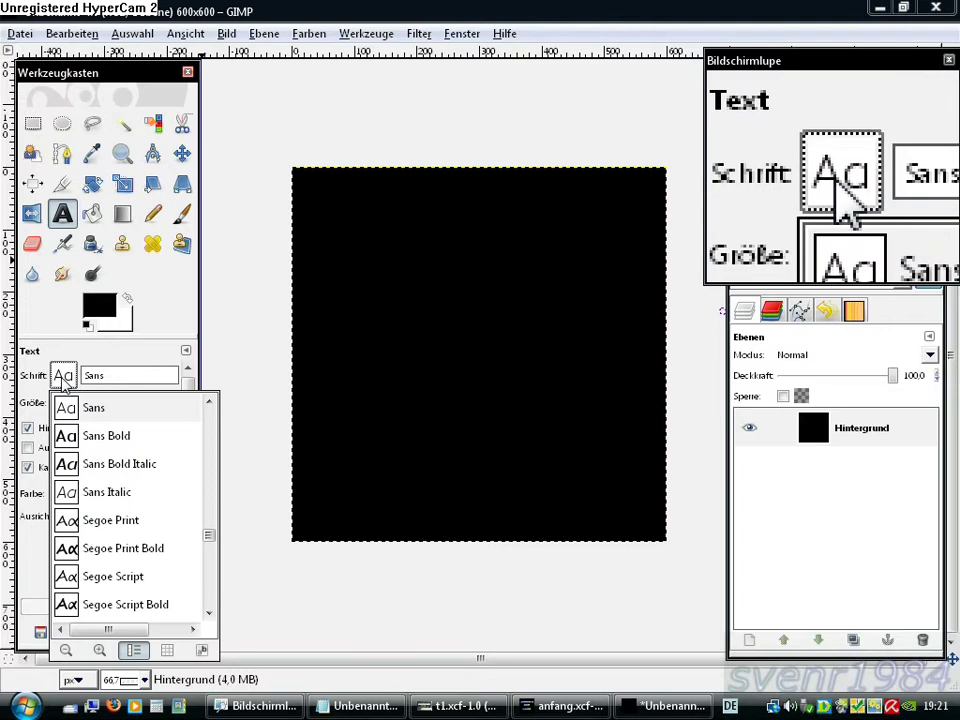
pyautogui.click(86, 440)
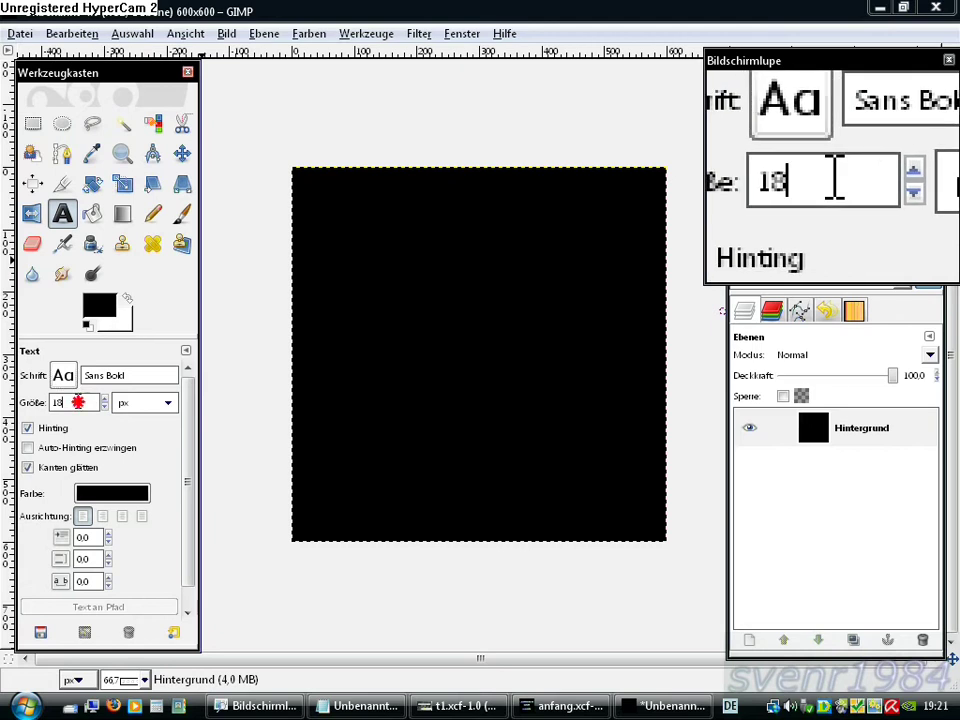
pyautogui.moveTo(72, 402); pyautogui.dragTo(50, 412)
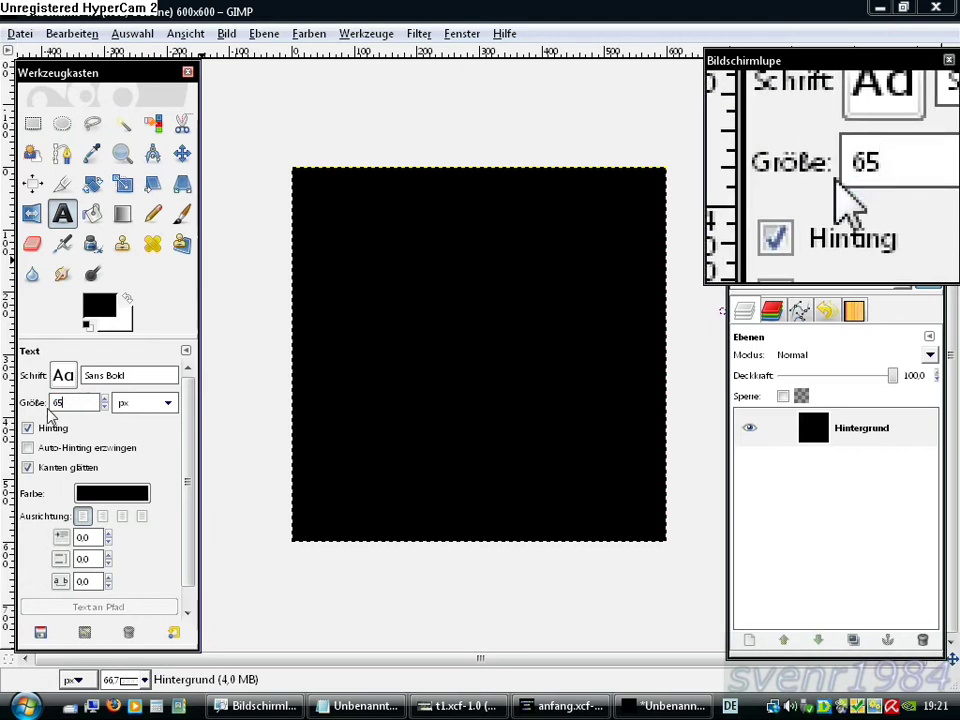
pyautogui.click(97, 493)
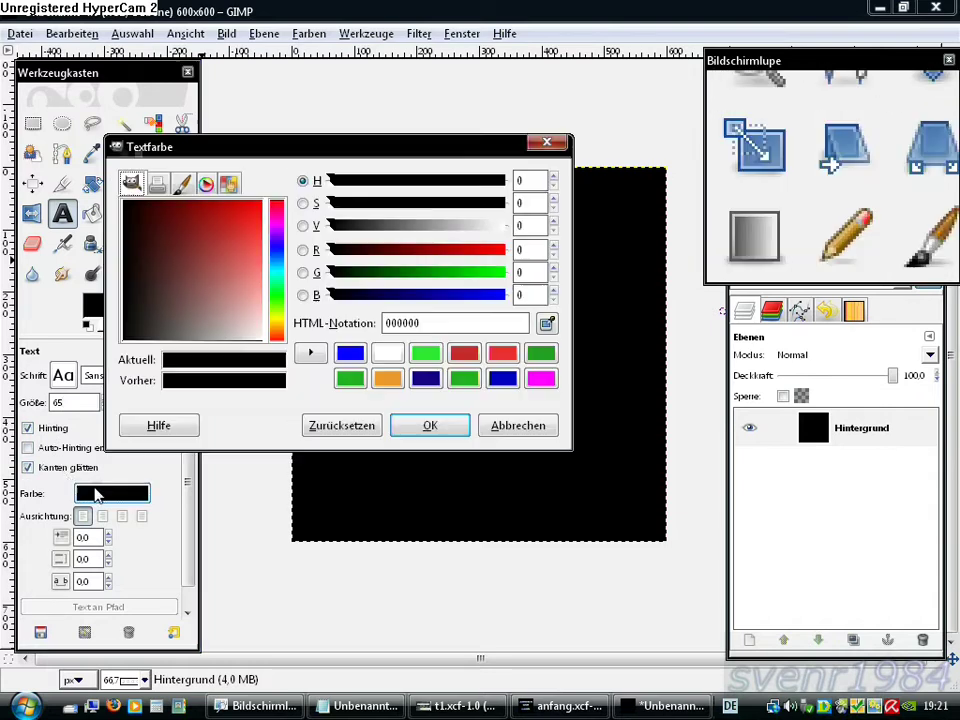
pyautogui.click(386, 356)
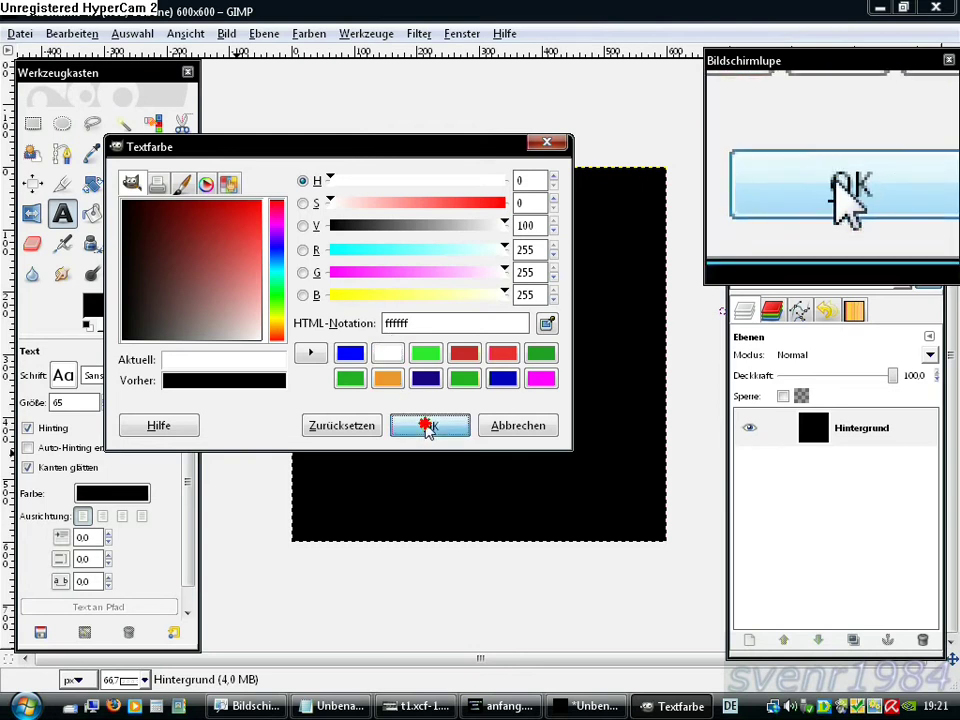
pyautogui.click(429, 425)
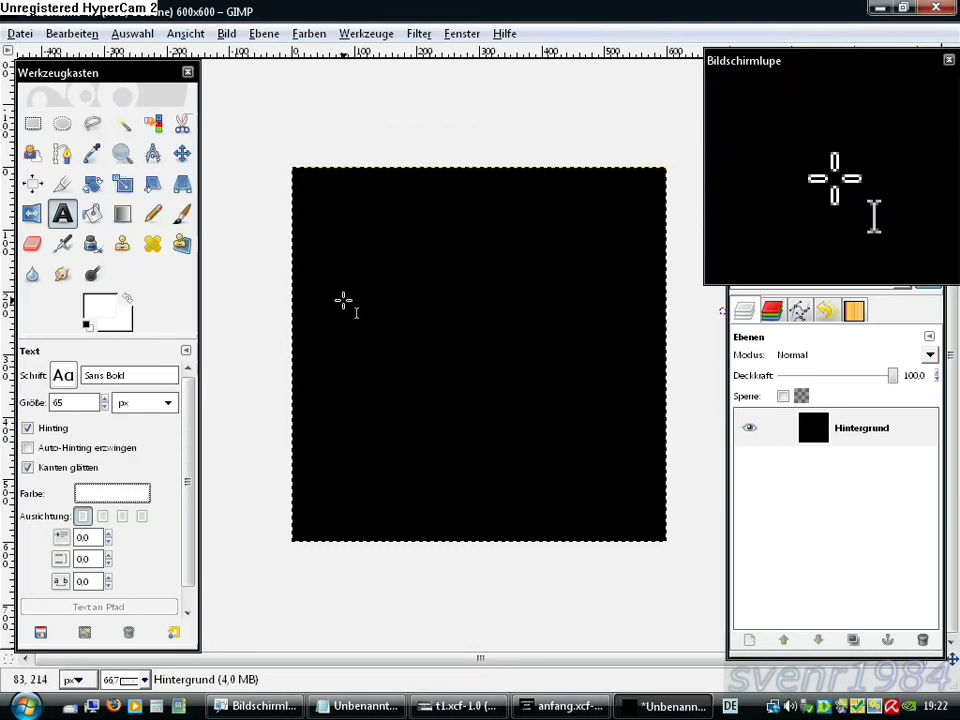
# Write '3D Schrift' on the canvas and move it toward the centre.
pyautogui.click(340, 300)
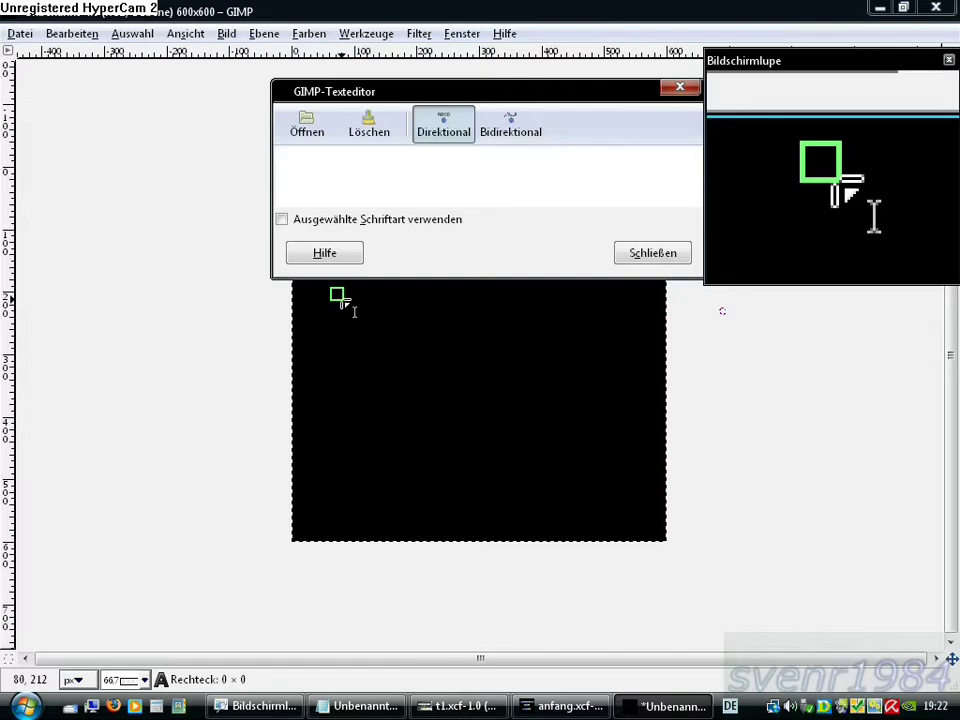
pyautogui.write('3D Schrift')
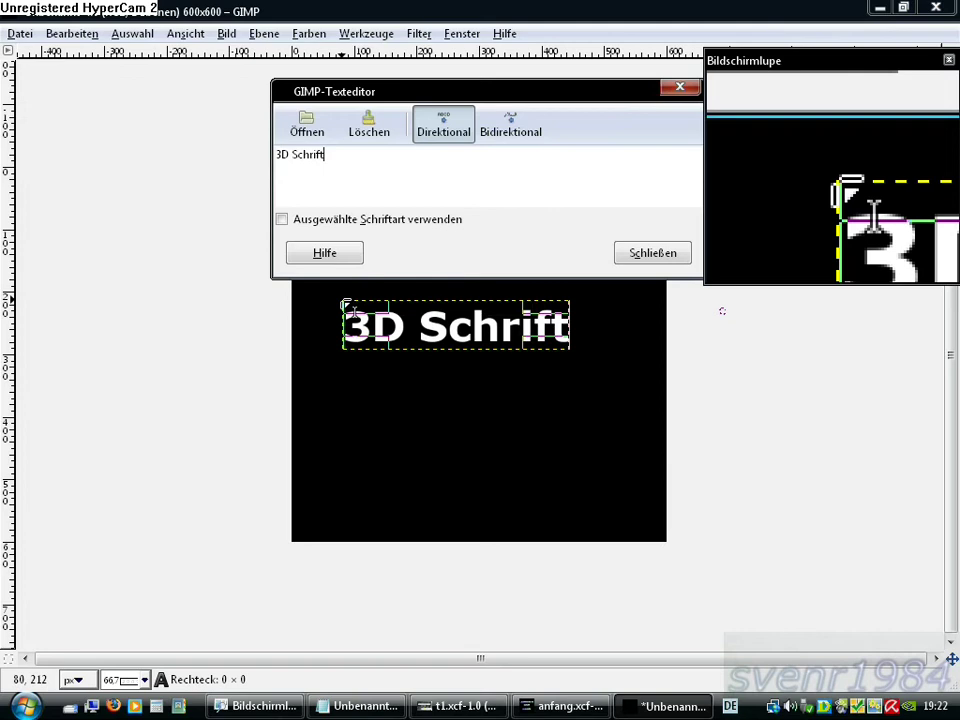
pyautogui.moveTo(439, 321); pyautogui.dragTo(456, 324)
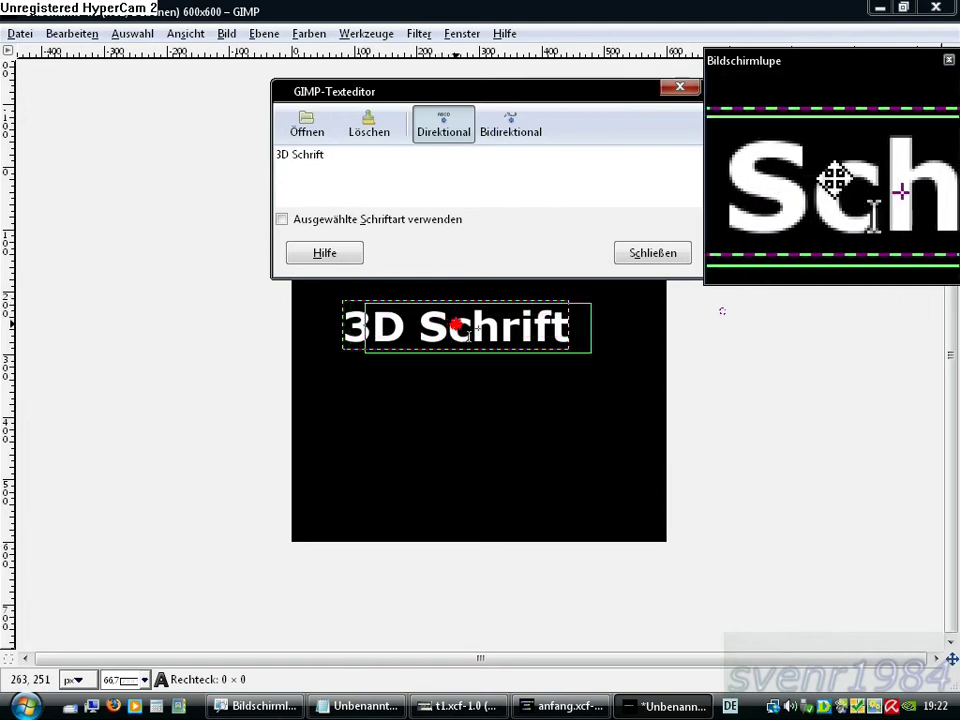
pyautogui.click(645, 253)
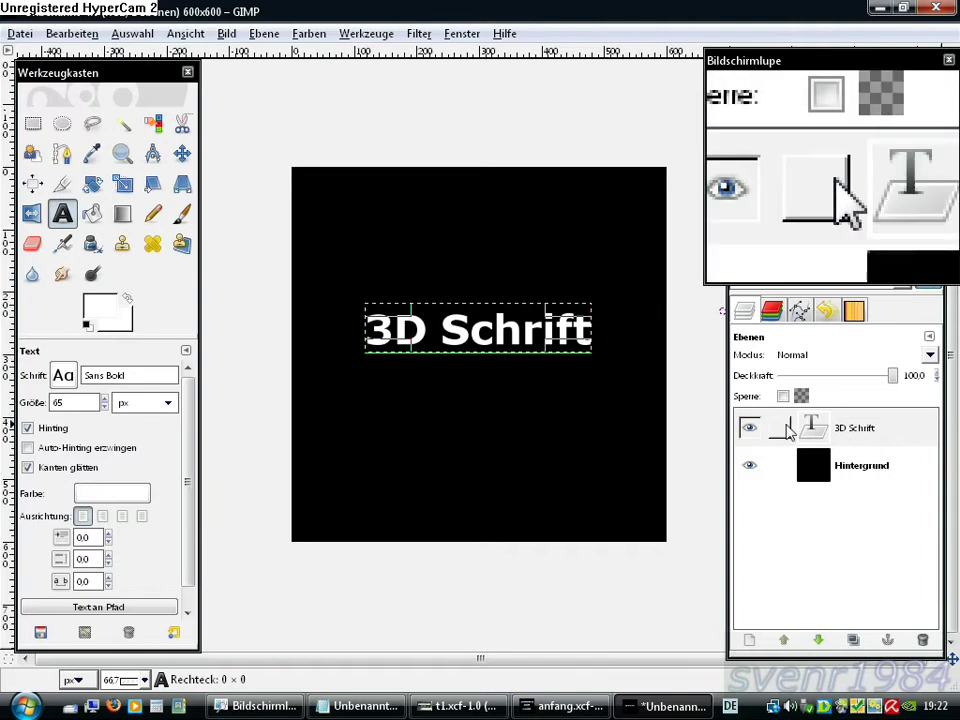
# Turn the 3D Schrift text layer into a selection with Alpha to Selection, then delete the layer.
pyautogui.click(823, 428)
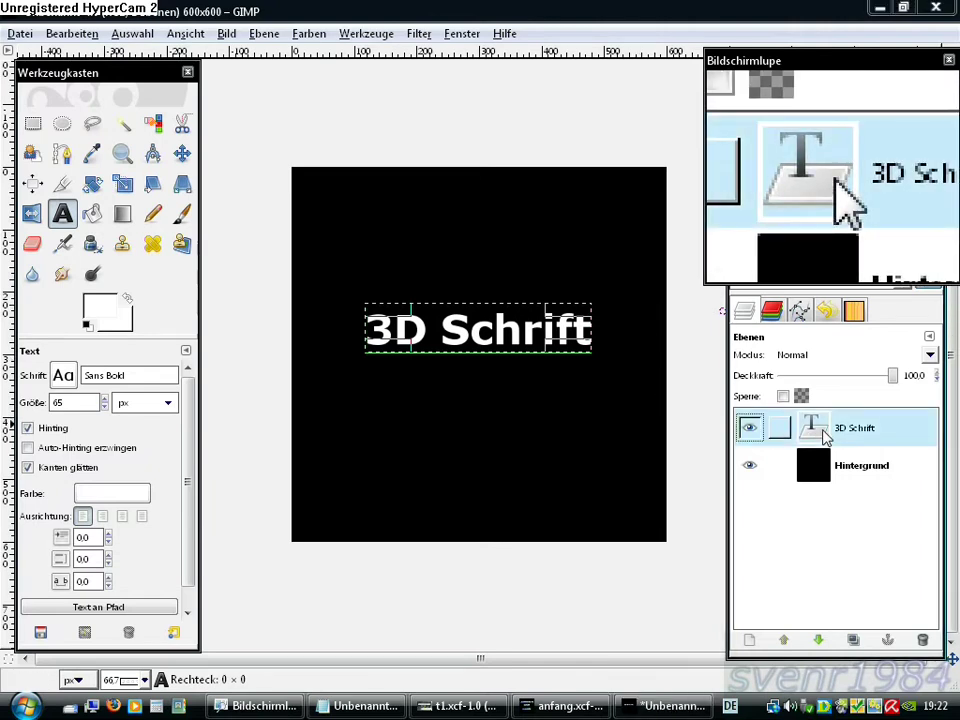
pyautogui.rightClick(823, 428)
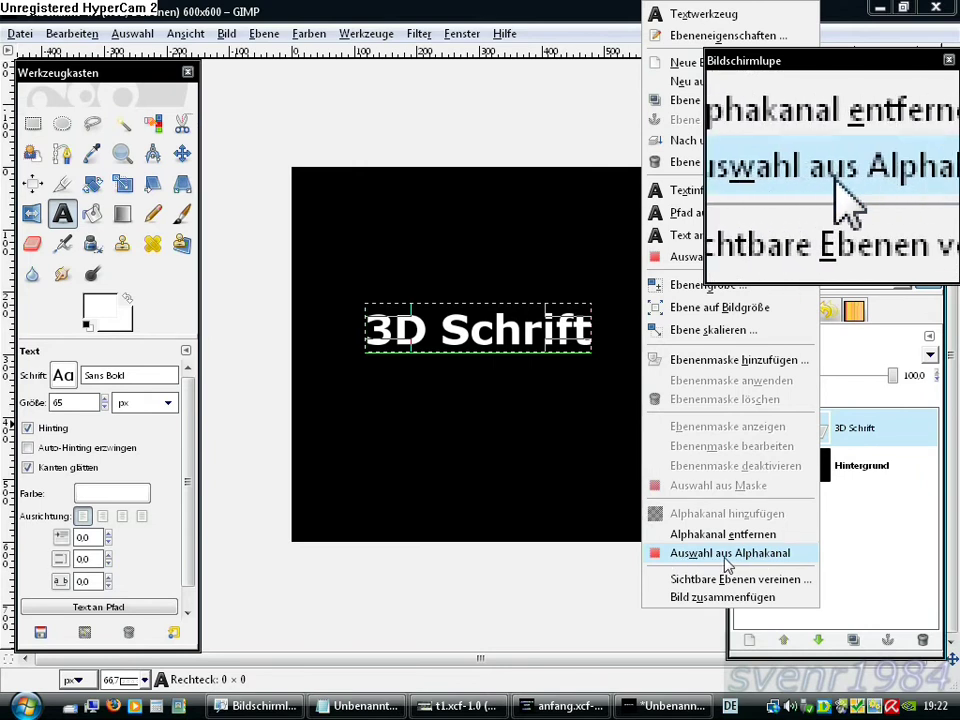
pyautogui.click(756, 561)
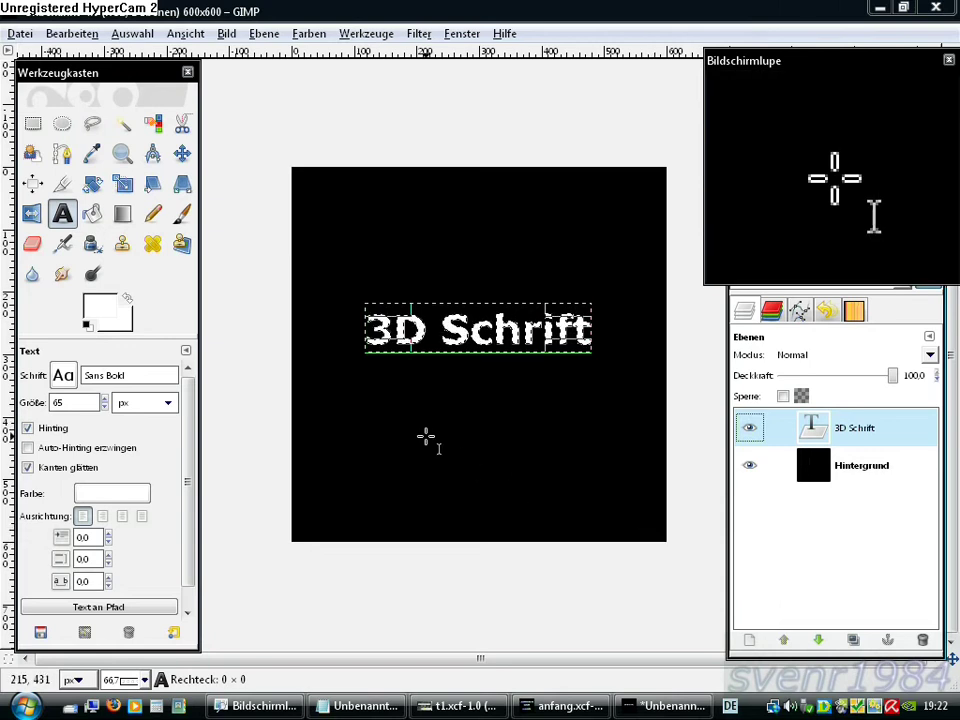
pyautogui.rightClick(390, 388)
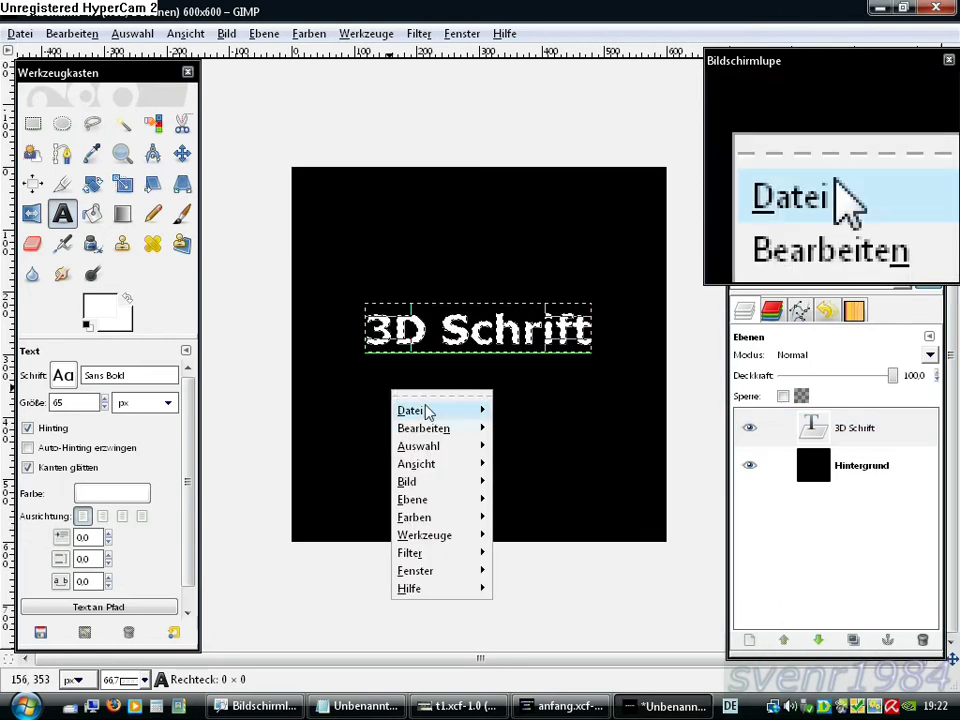
pyautogui.moveTo(436, 499)
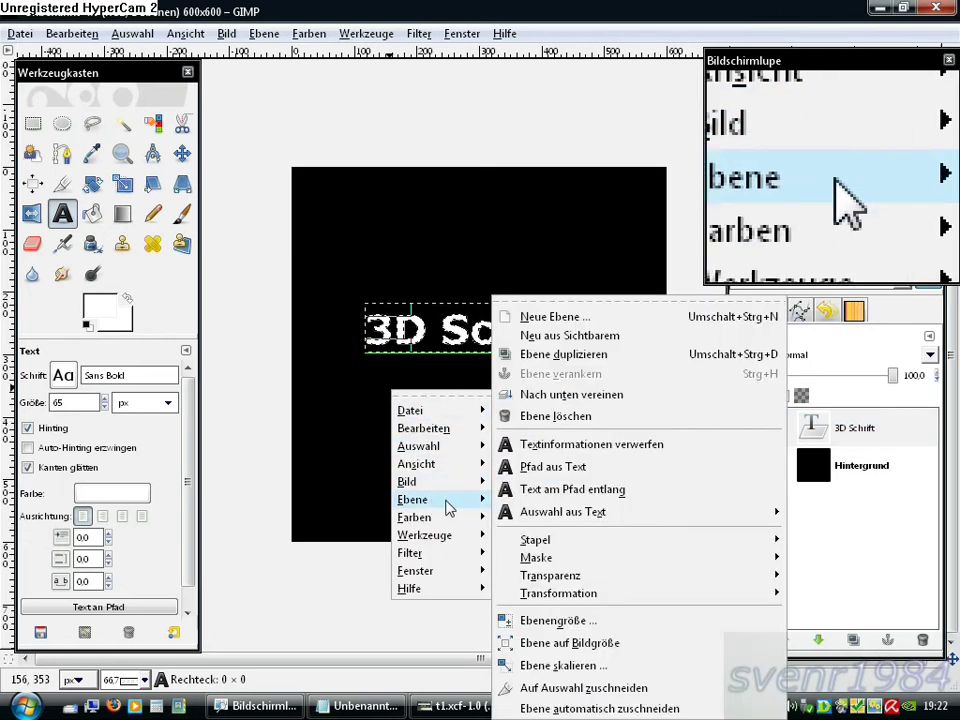
pyautogui.click(553, 420)
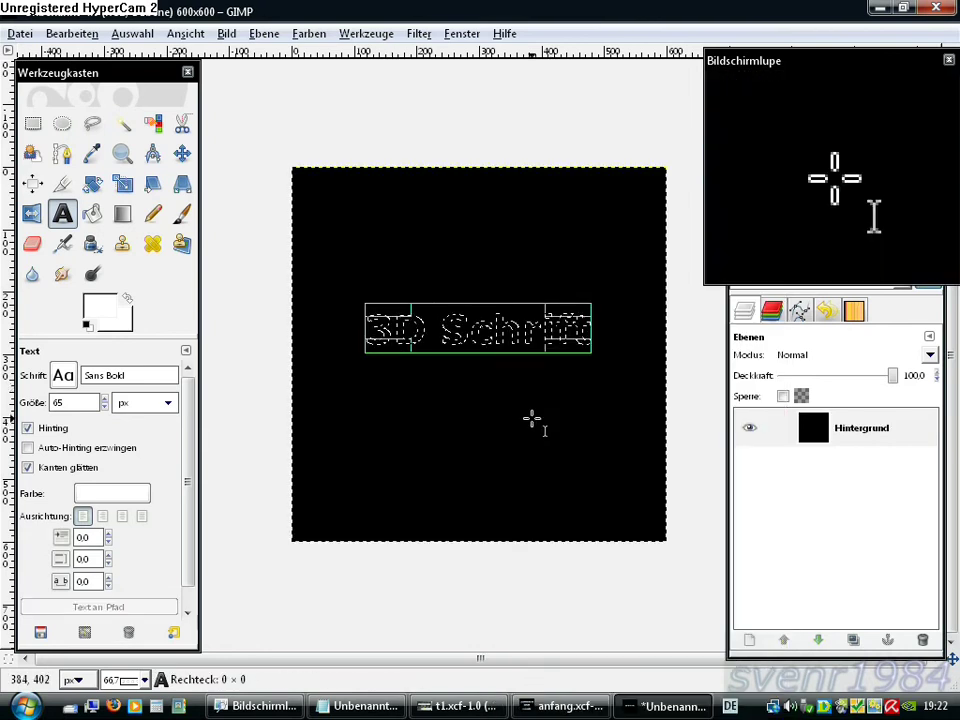
# Add a new transparent layer named 1.
pyautogui.rightClick(405, 400)
pyautogui.moveTo(427, 506)
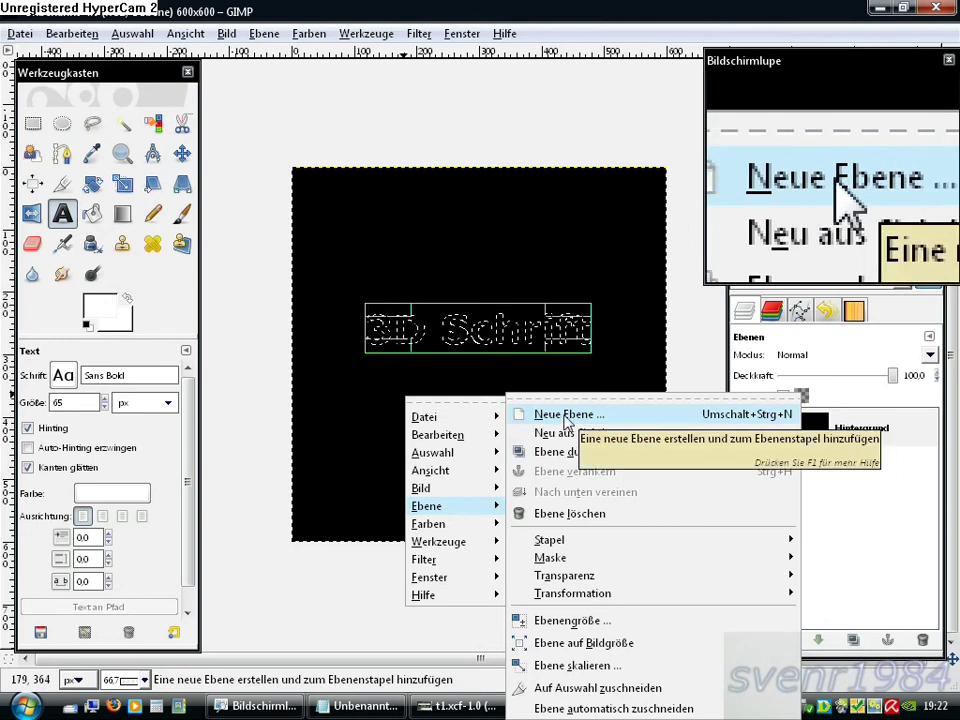
pyautogui.click(567, 415)
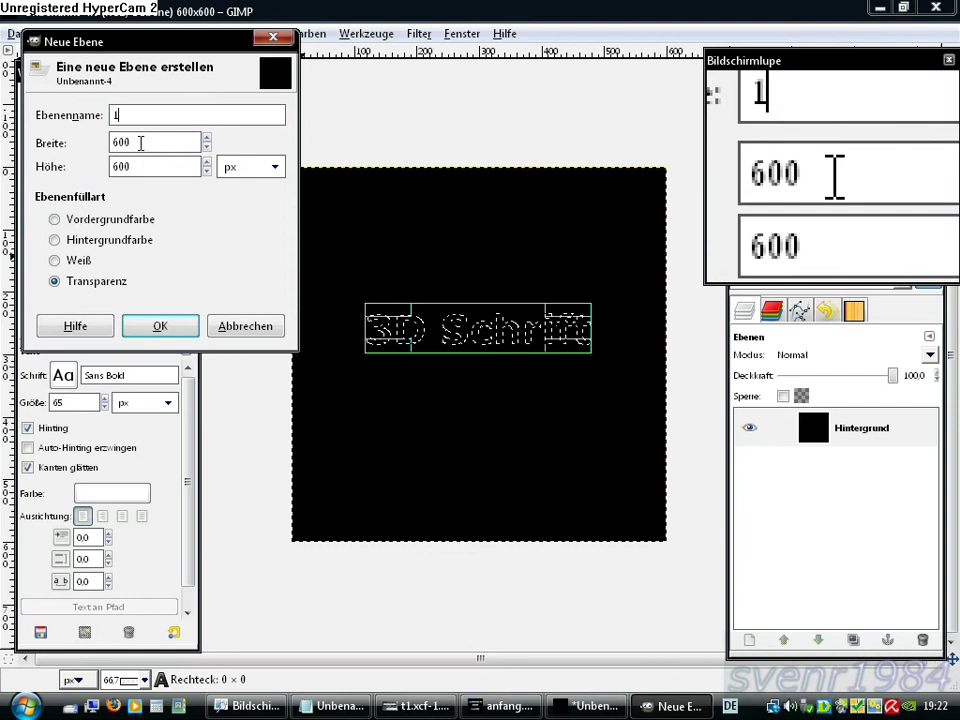
pyautogui.write('1')
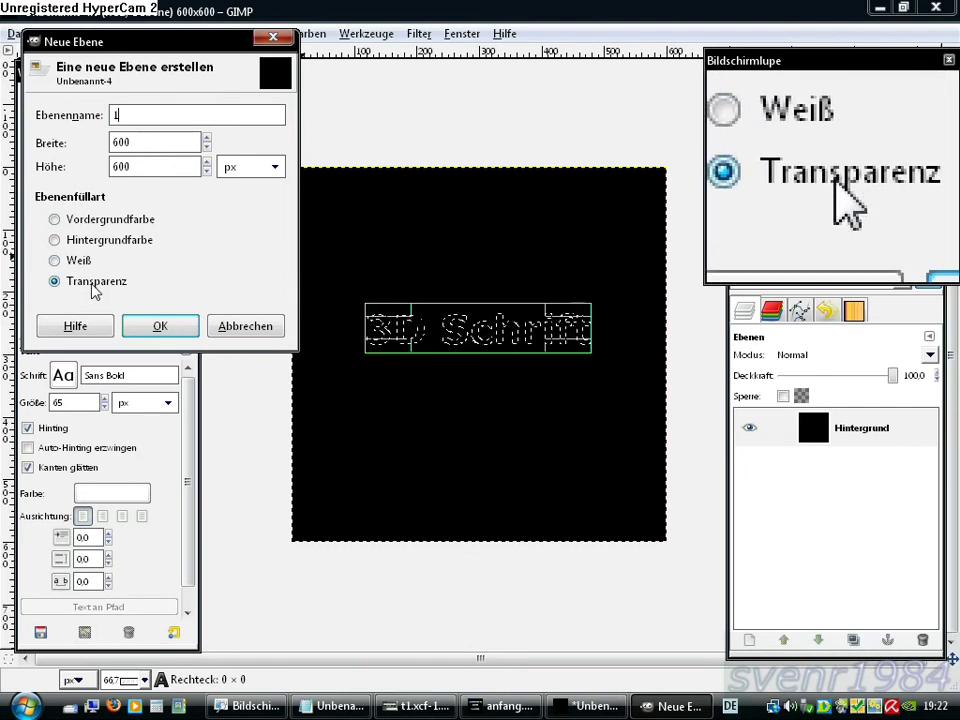
pyautogui.click(160, 326)
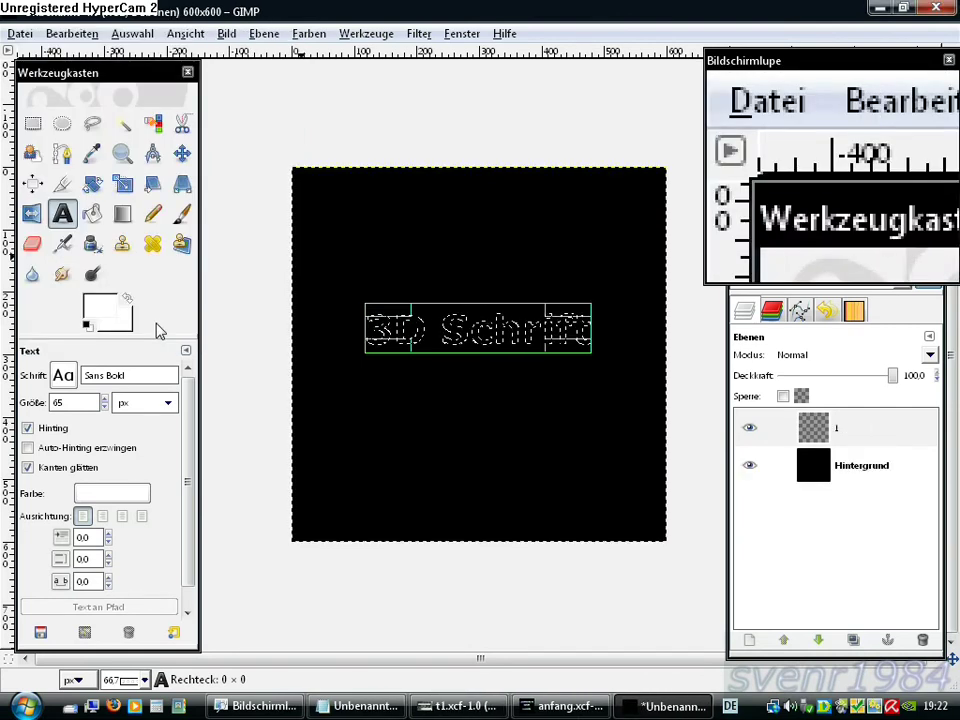
# Set the foreground colour to blue and the background colour to green 2fe82f.
pyautogui.click(105, 310)
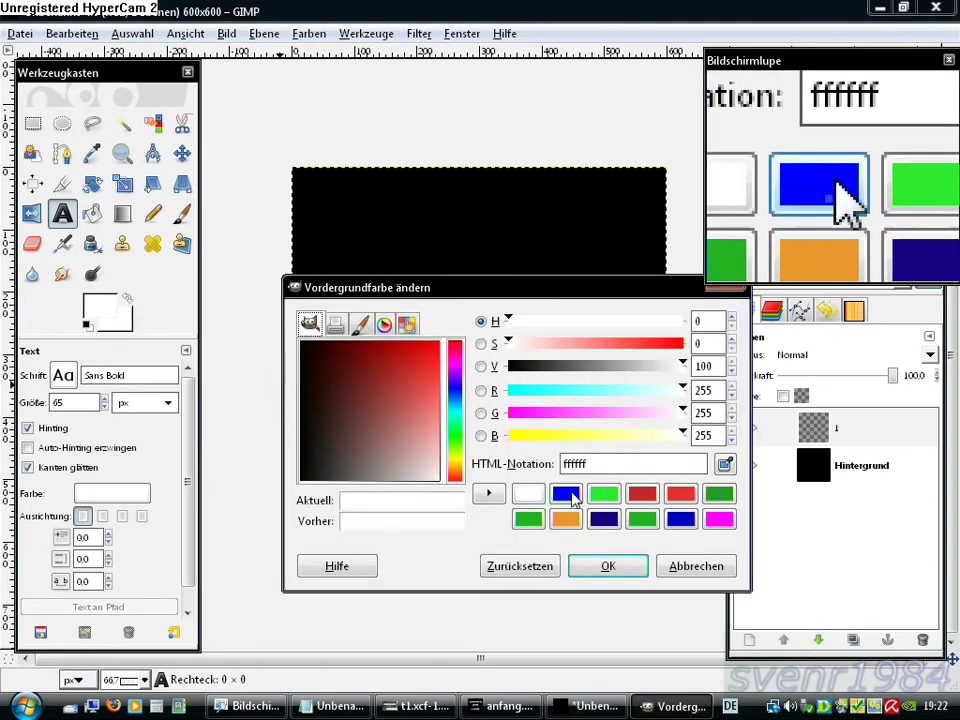
pyautogui.click(575, 498)
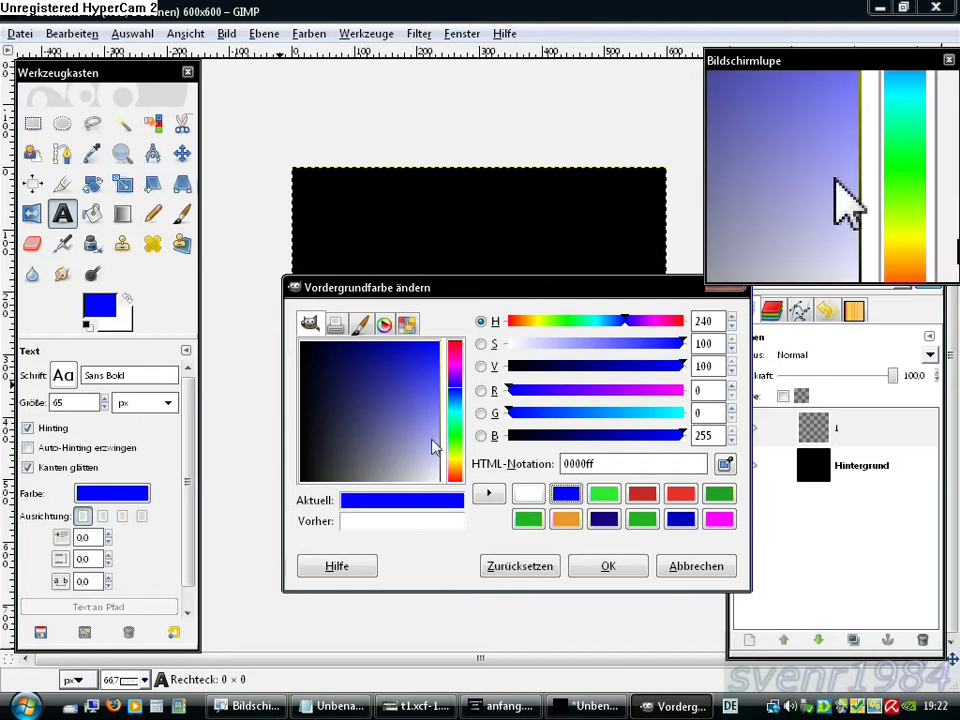
pyautogui.click(128, 328)
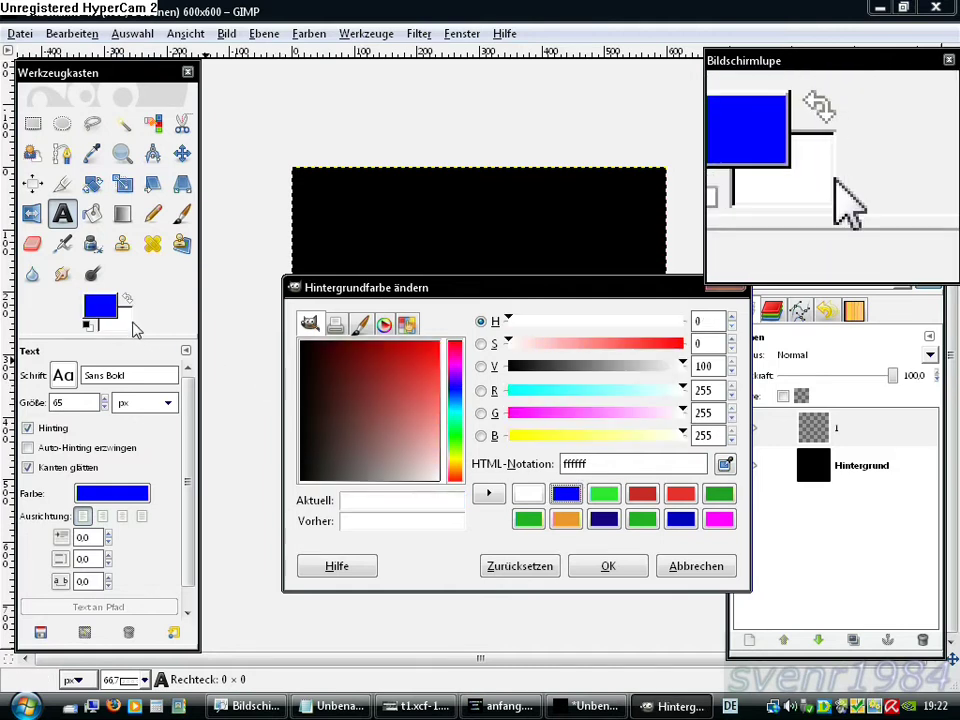
pyautogui.click(603, 495)
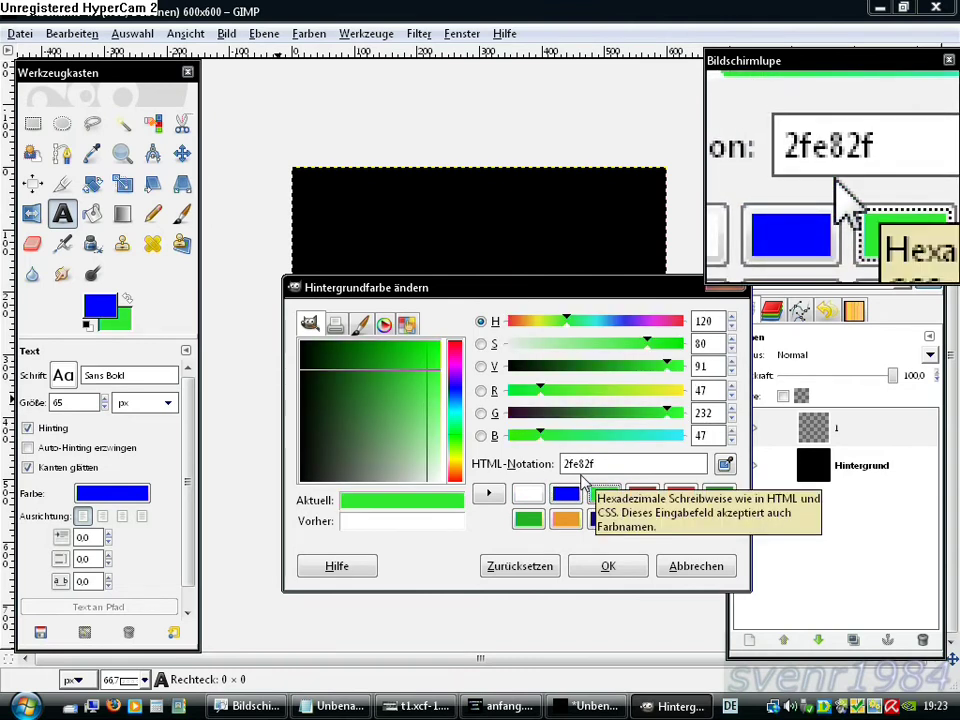
pyautogui.click(608, 566)
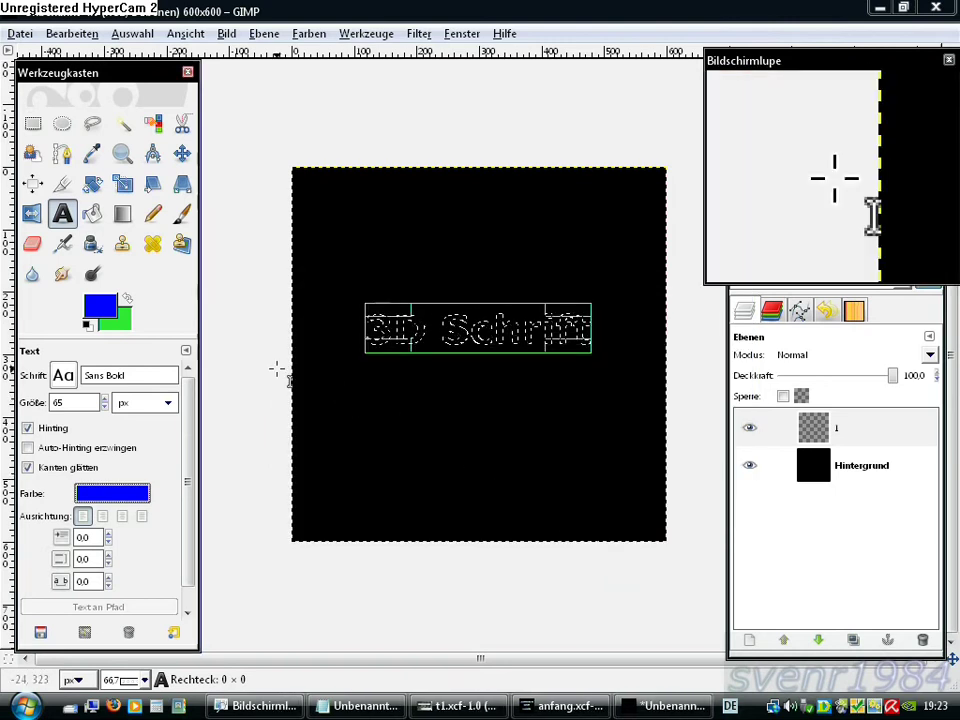
# Drag a blue-to-green gradient across the lettering from its left to right edge.
pyautogui.click(122, 214)
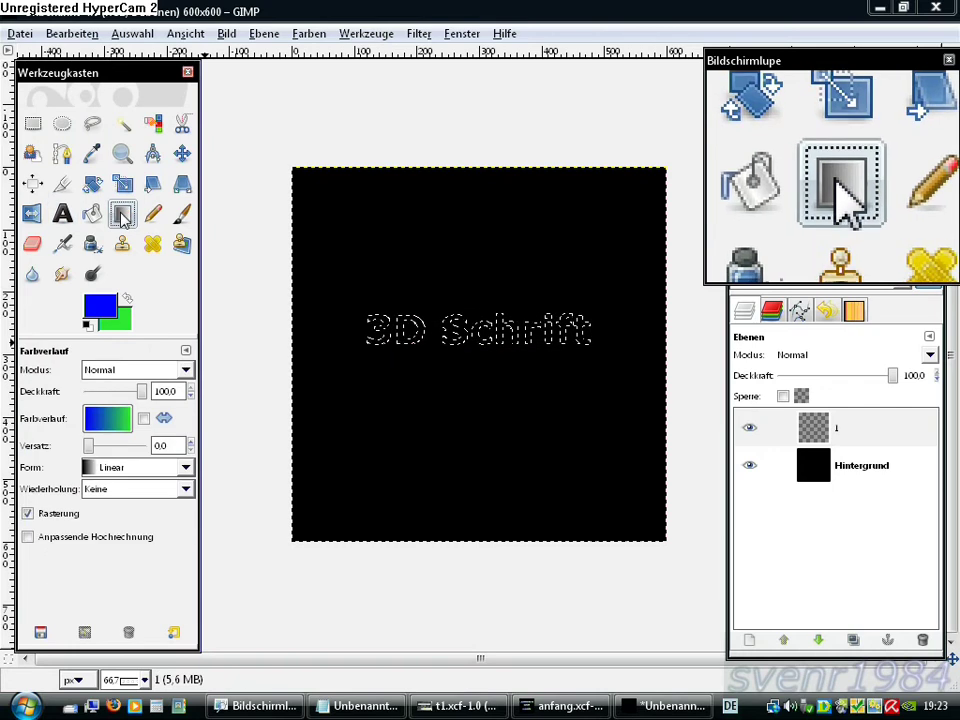
pyautogui.moveTo(361, 331); pyautogui.dragTo(432, 334)
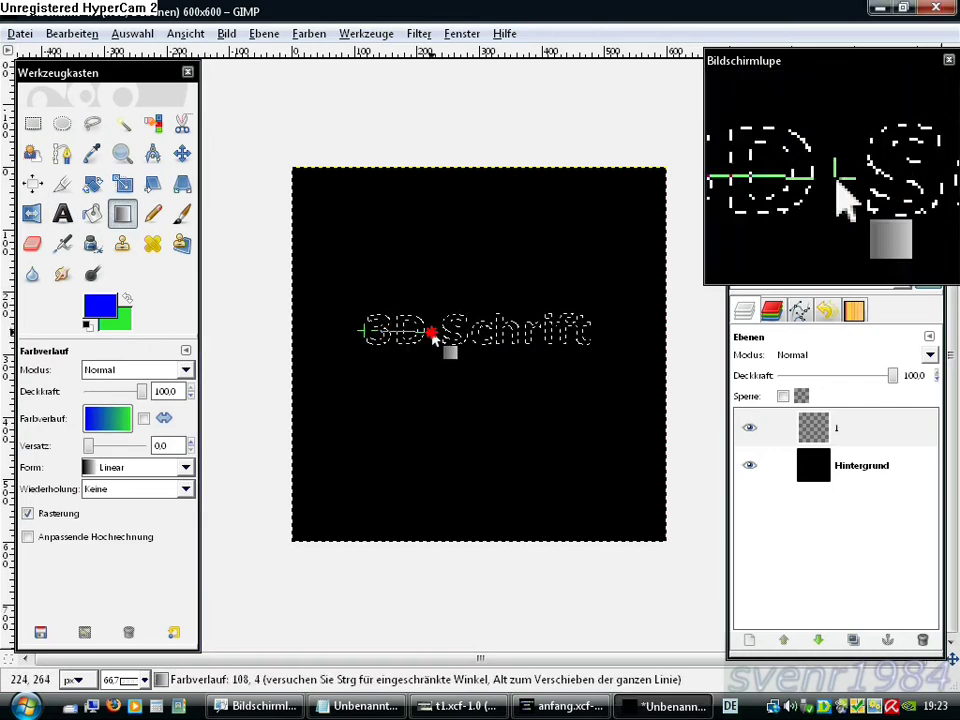
pyautogui.moveTo(595, 334); pyautogui.dragTo(593, 332)
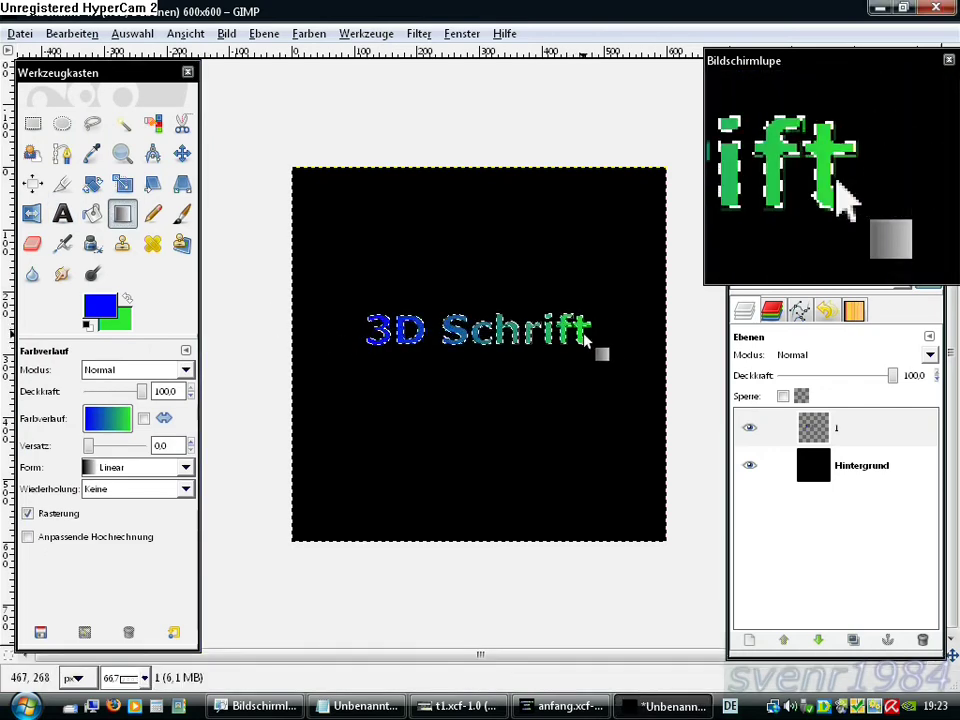
# Add a new transparent layer named 2.
pyautogui.rightClick(444, 381)
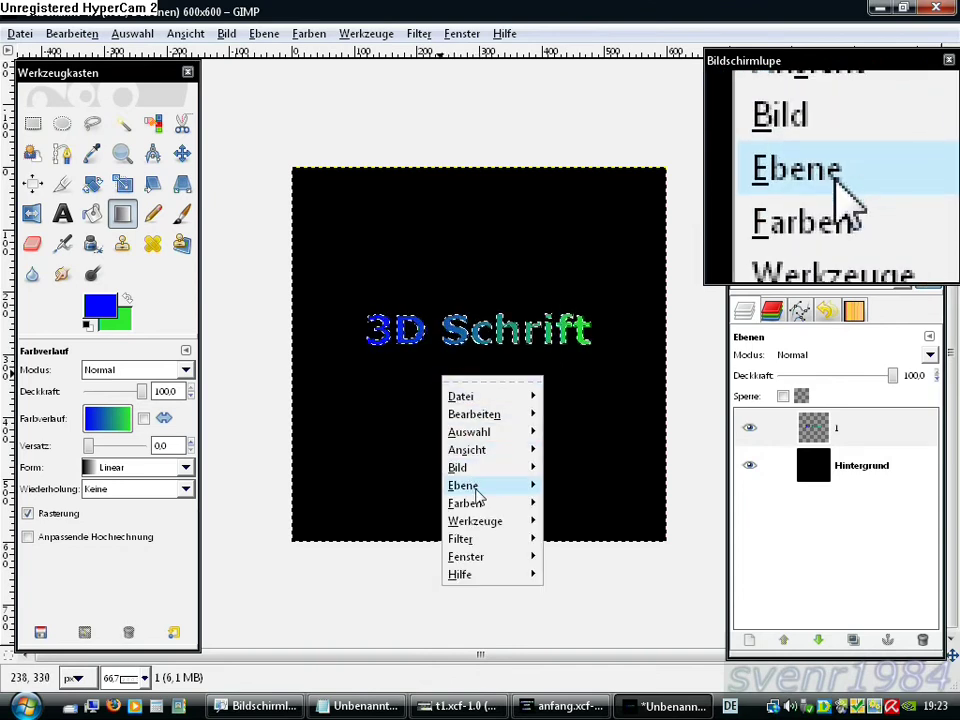
pyautogui.moveTo(463, 485)
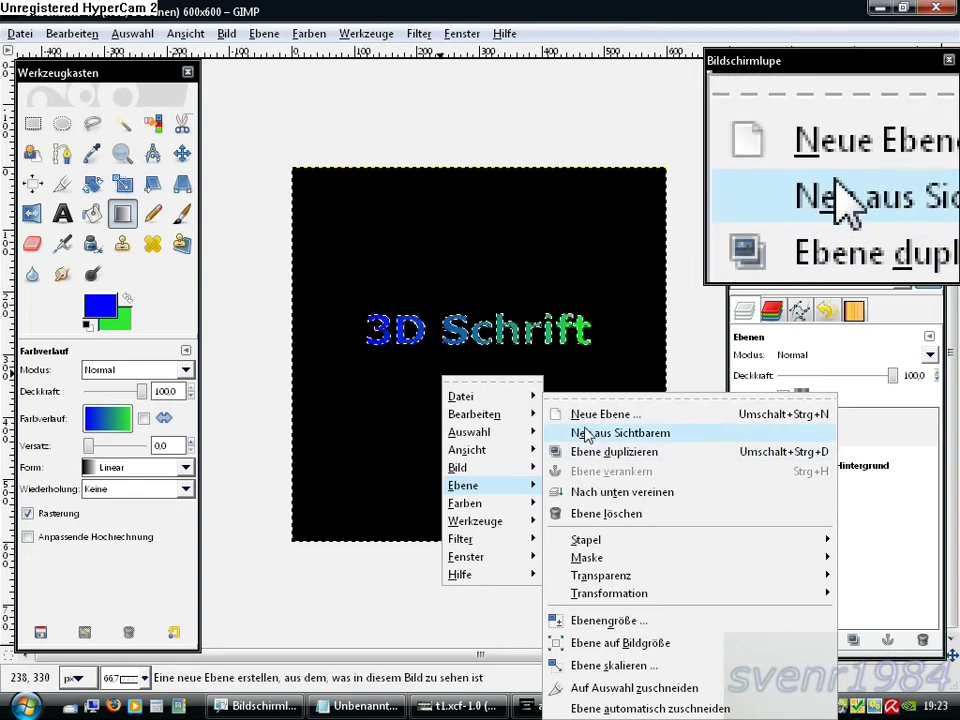
pyautogui.click(588, 418)
pyautogui.write('2')
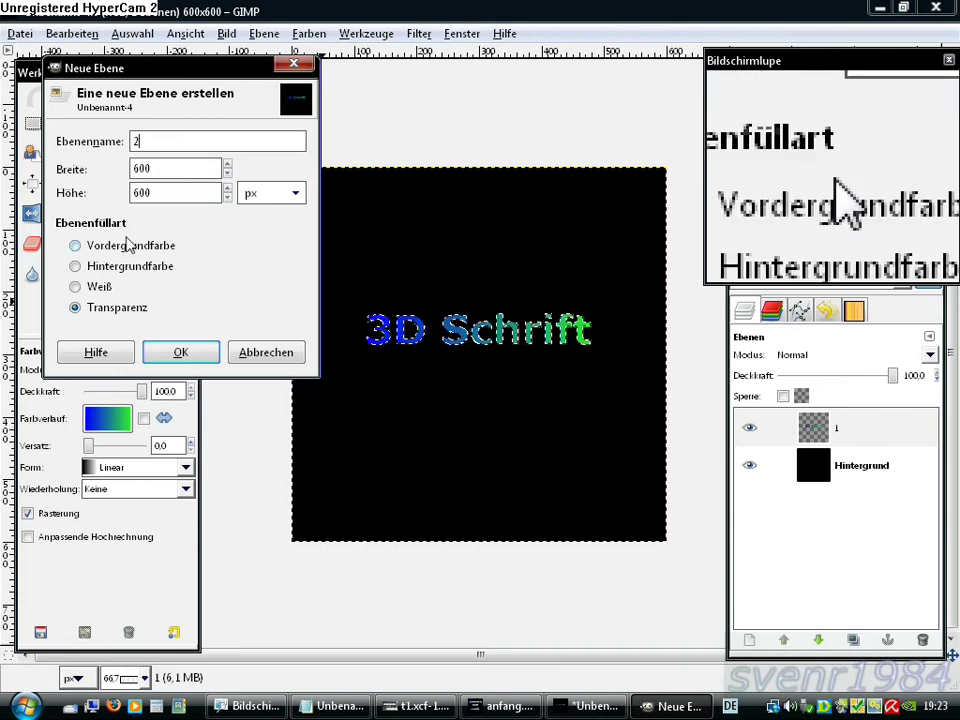
pyautogui.click(182, 353)
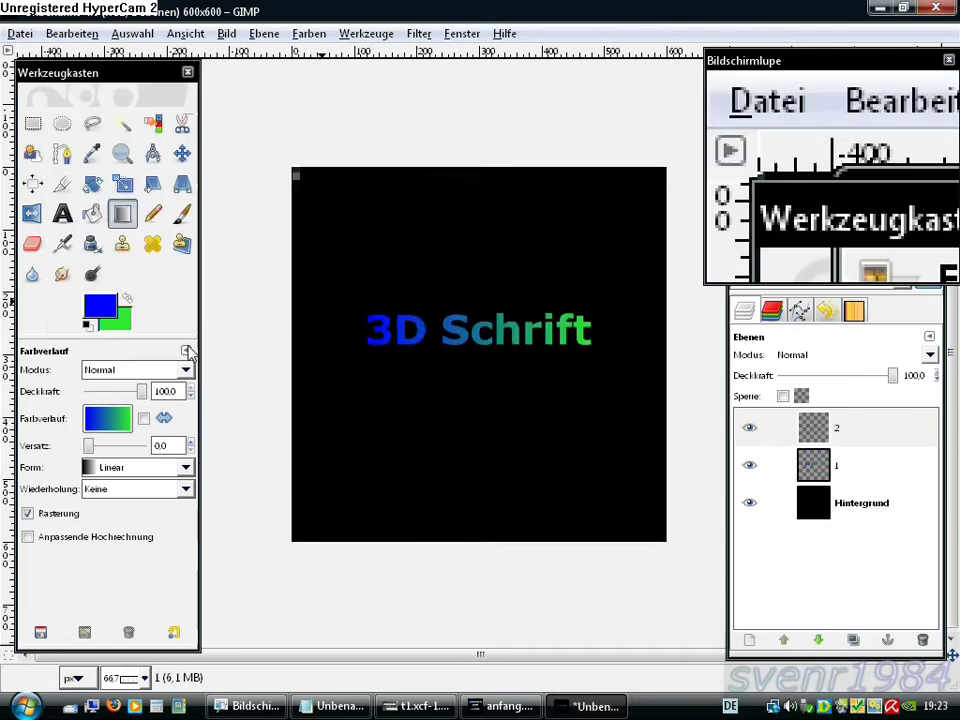
# Reset colours, make white the foreground, and bucket-fill the lettering white.
pyautogui.click(88, 326)
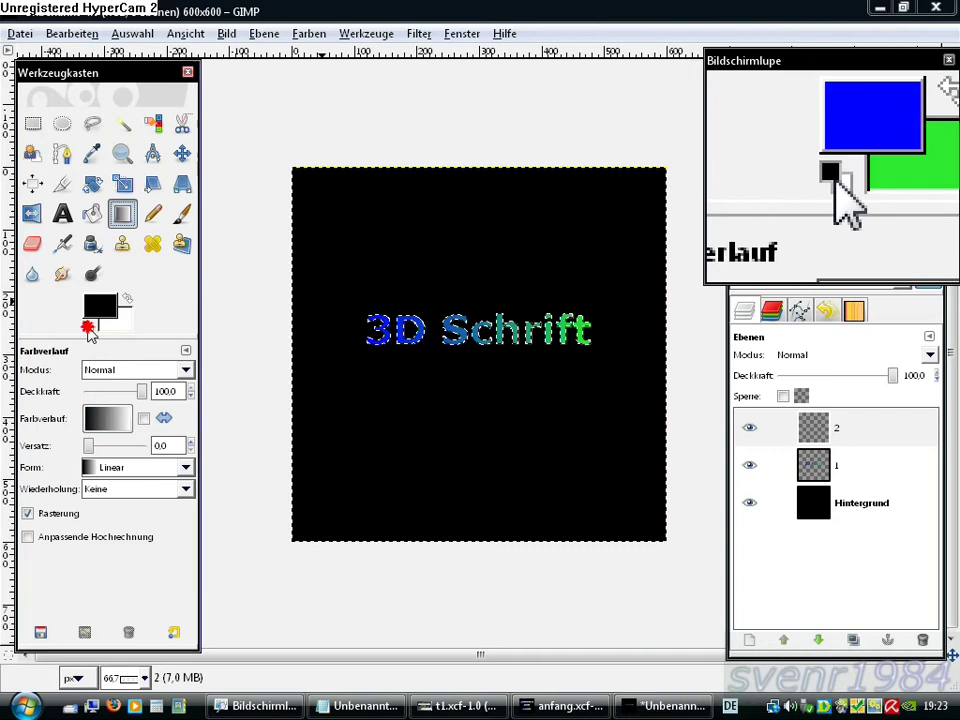
pyautogui.click(126, 302)
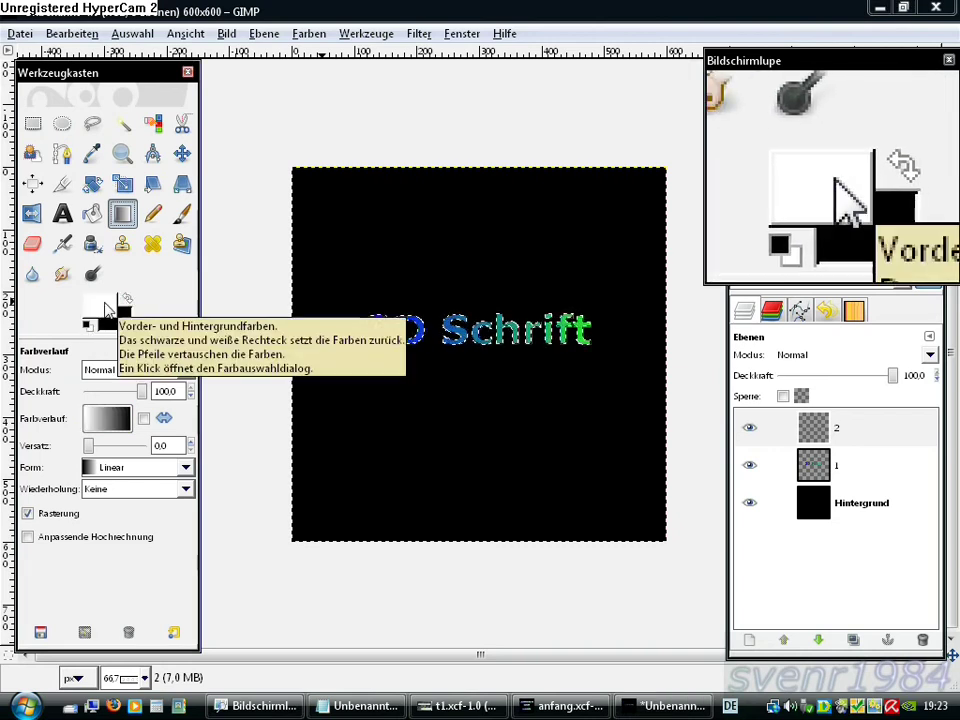
pyautogui.click(92, 217)
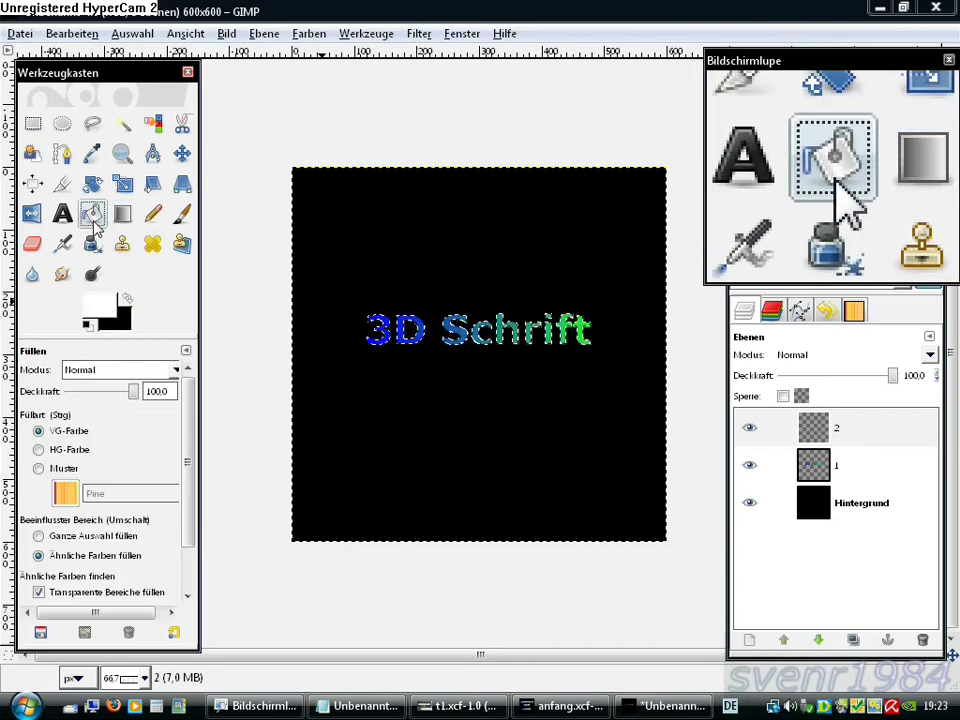
pyautogui.click(379, 325)
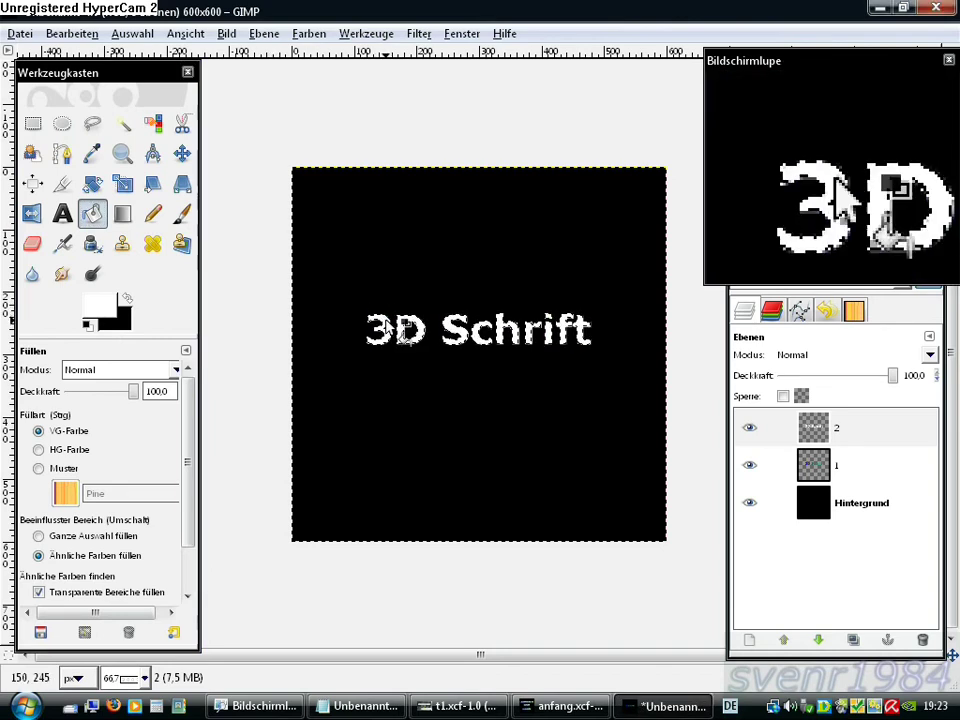
# Create transparent layer '3' through the canvas menu's Ebene > Neue Ebene.
pyautogui.rightClick(386, 370)
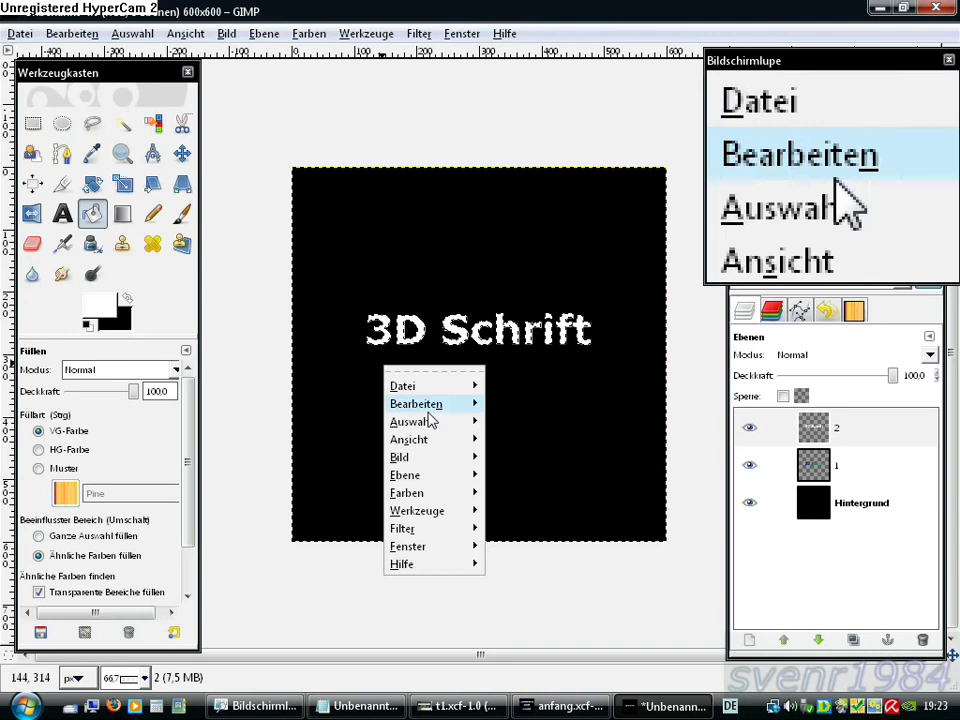
pyautogui.moveTo(405, 475)
pyautogui.click(540, 416)
pyautogui.write('3')
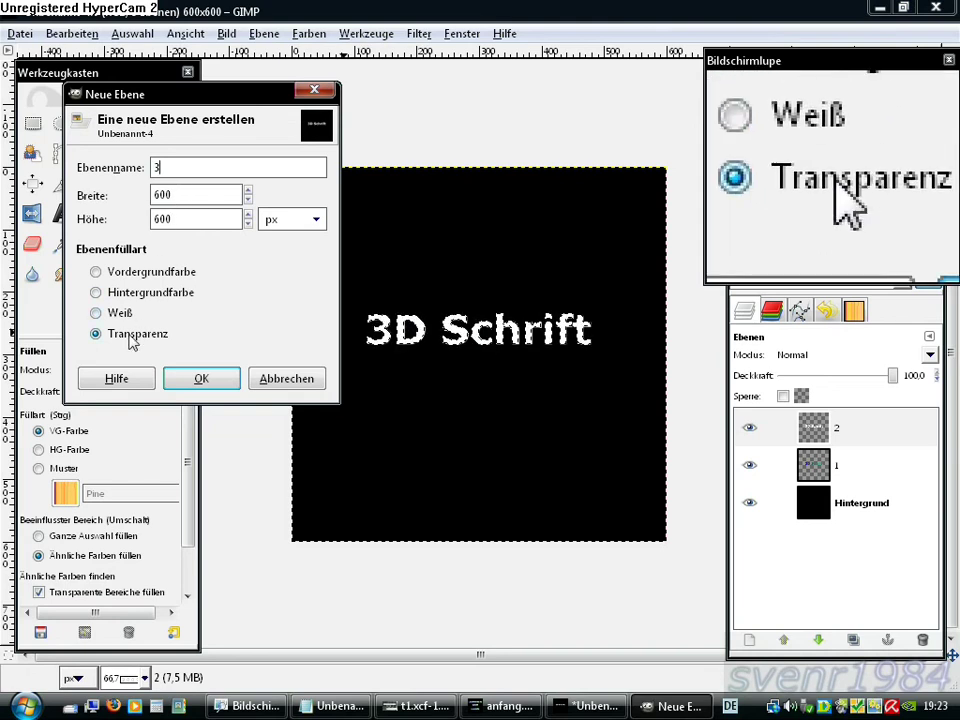
pyautogui.click(199, 378)
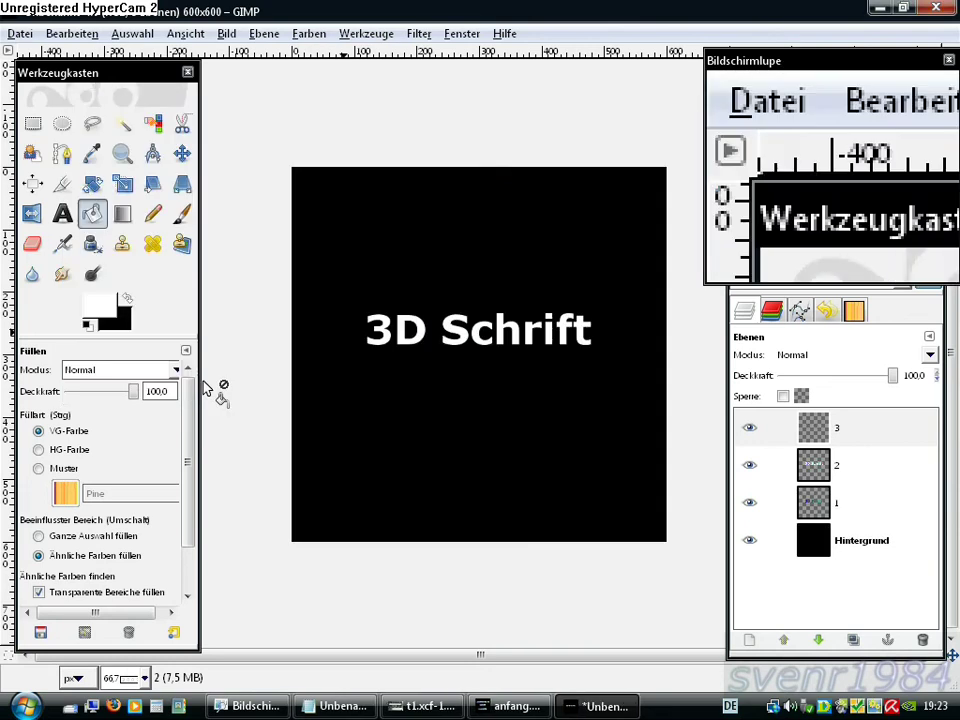
# Bucket-fill the lettering black on layer 3 and set its blend mode to Überlagern.
pyautogui.click(126, 299)
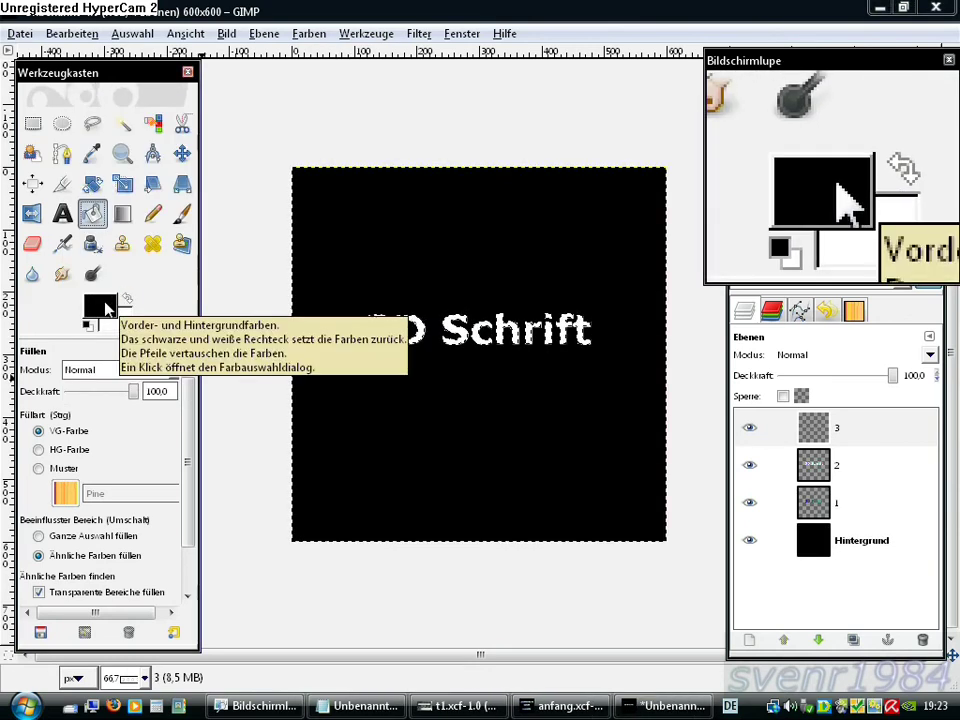
pyautogui.click(381, 333)
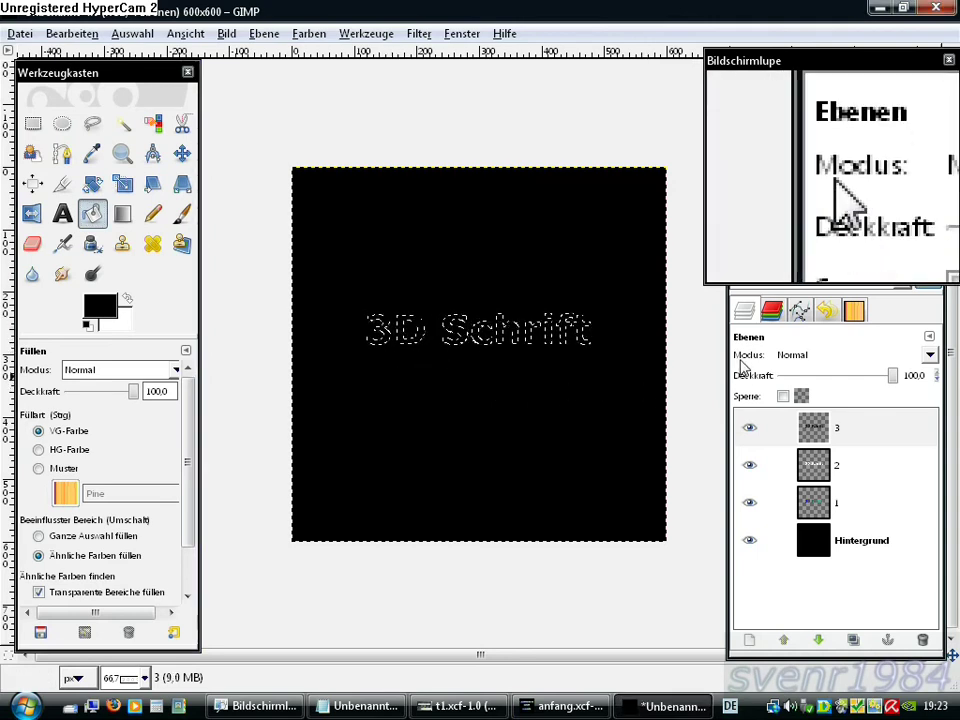
pyautogui.click(929, 355)
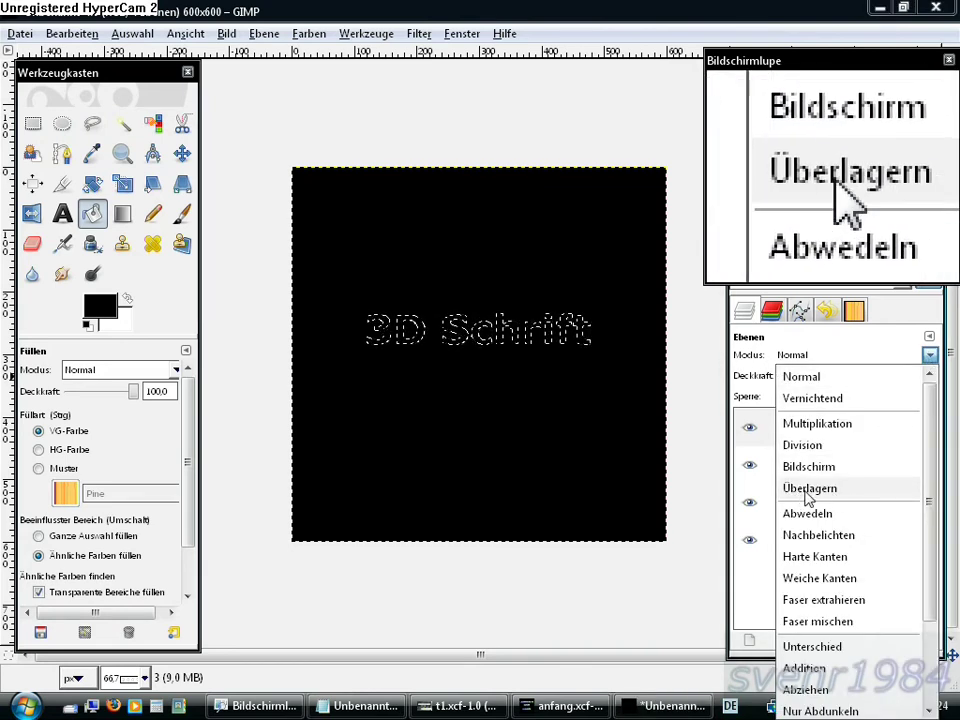
pyautogui.click(818, 497)
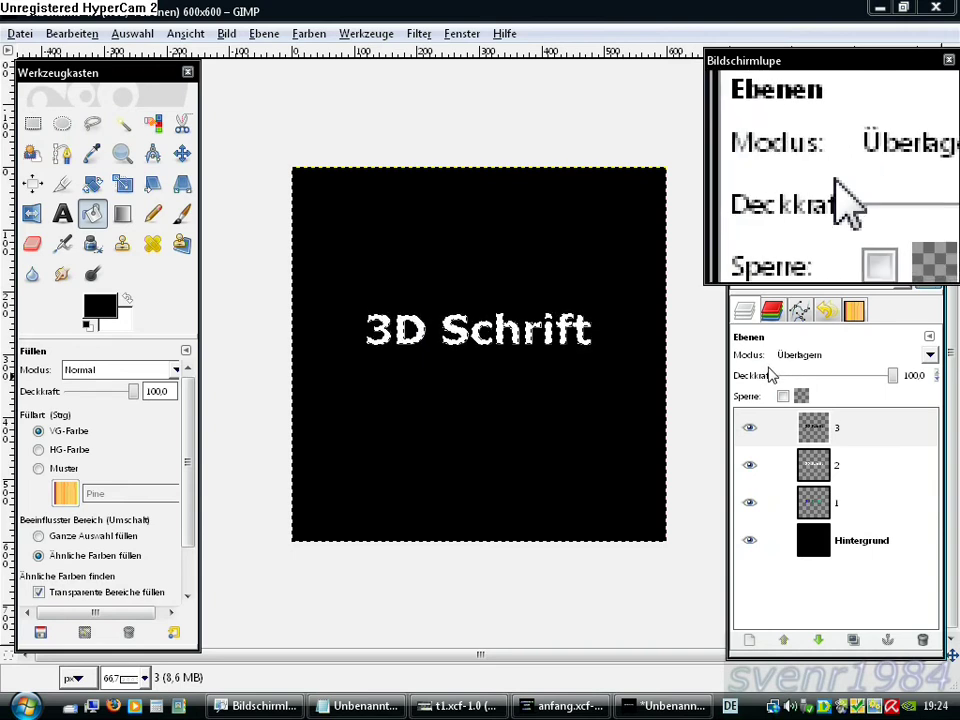
pyautogui.click(820, 466)
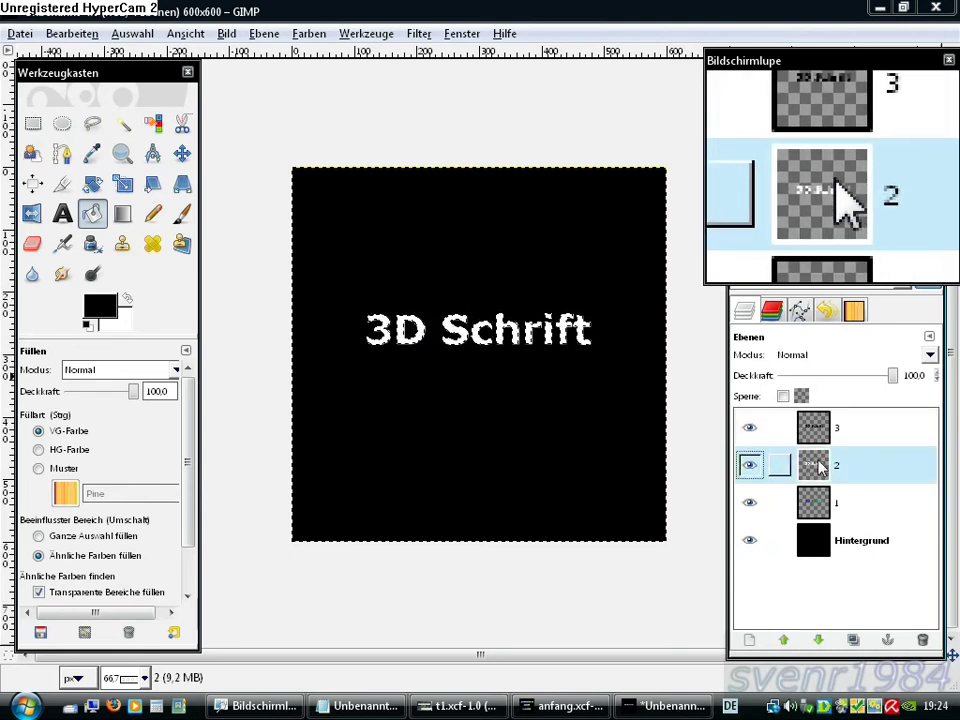
# Select nothing, then apply a 5 px Gaussian blur to layer 2.
pyautogui.rightClick(395, 390)
pyautogui.moveTo(422, 441)
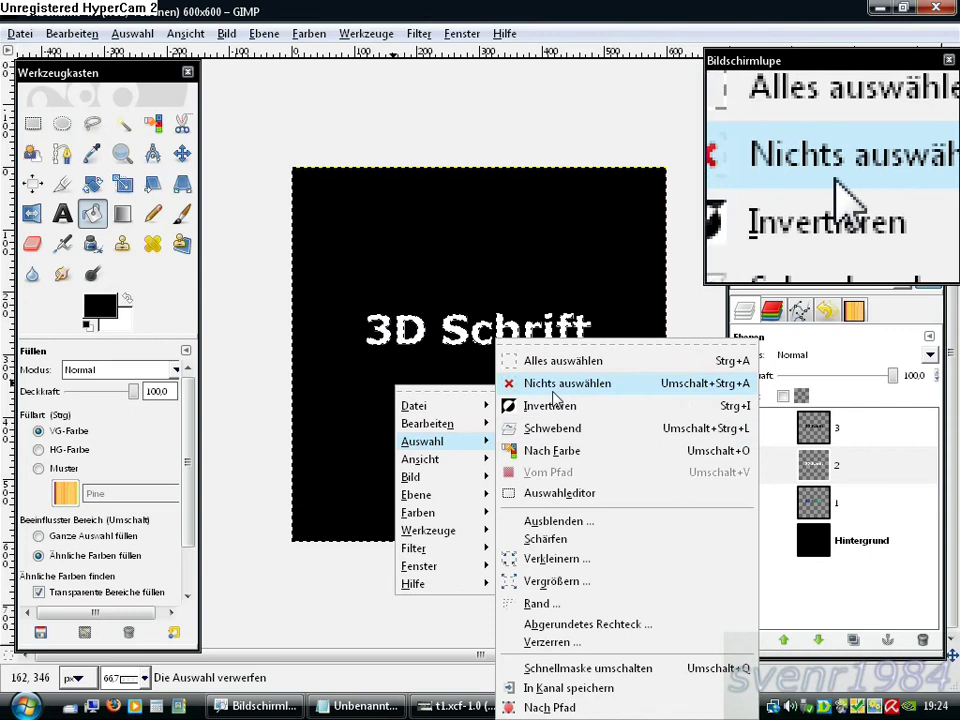
pyautogui.click(553, 398)
pyautogui.rightClick(422, 377)
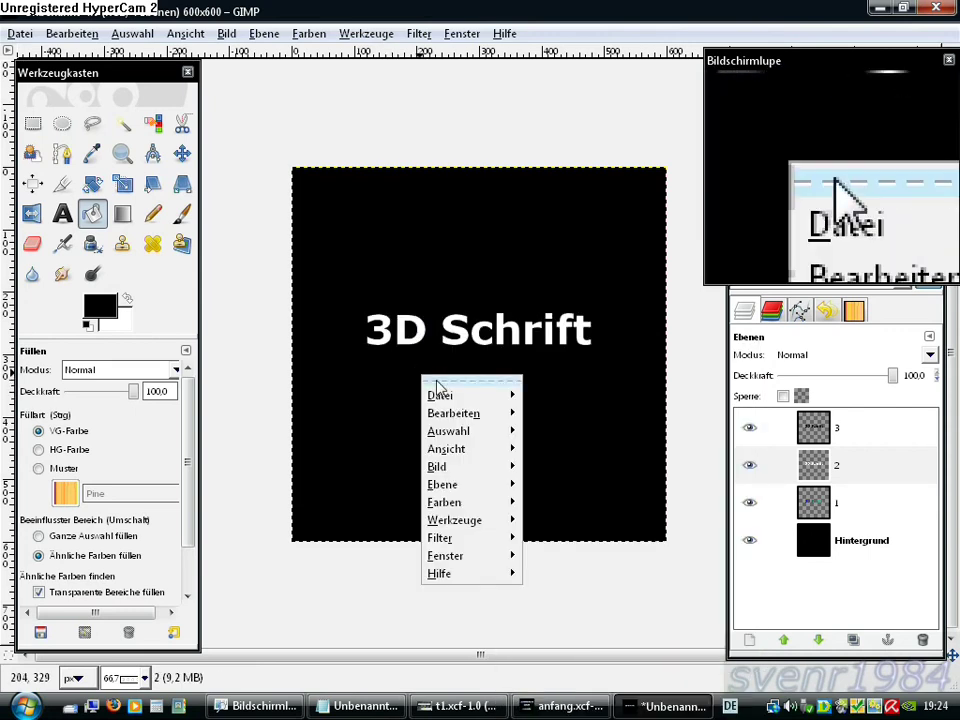
pyautogui.moveTo(414, 548)
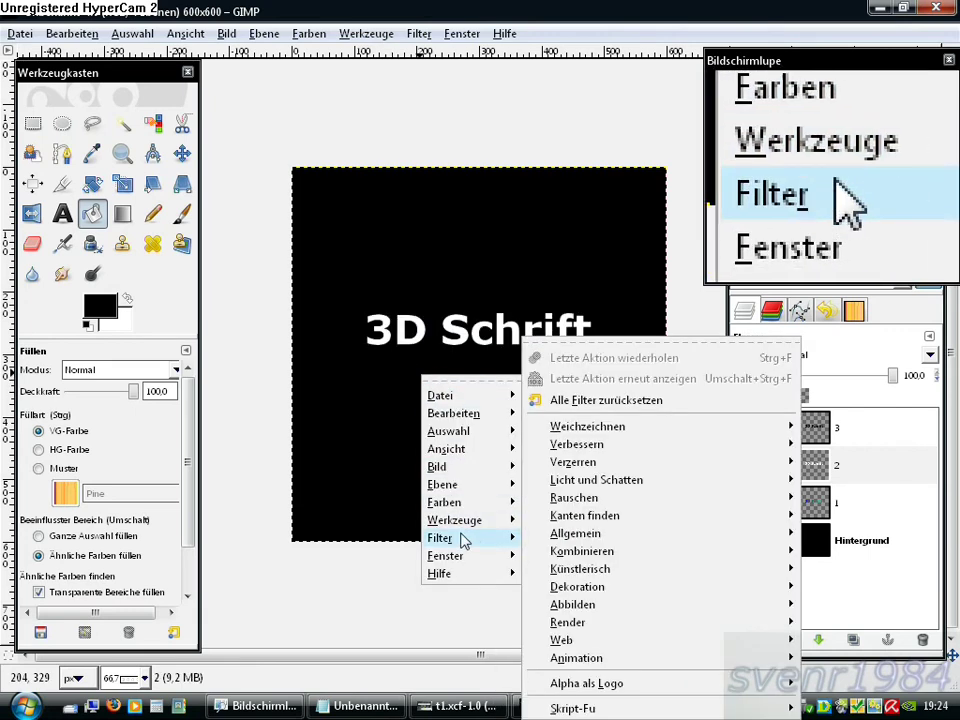
pyautogui.moveTo(587, 426)
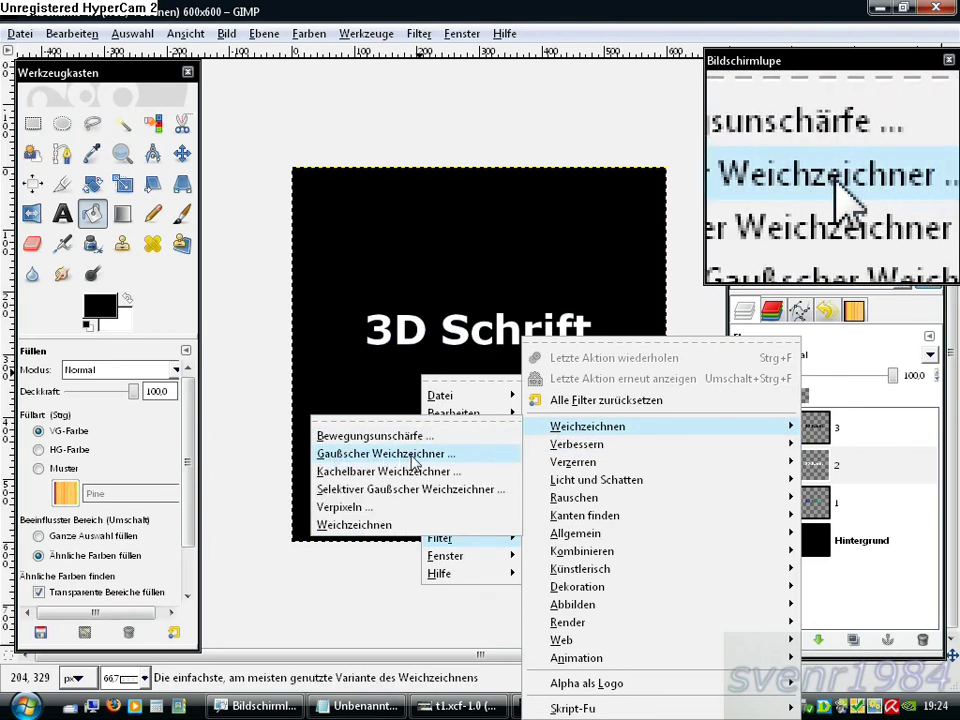
pyautogui.click(358, 460)
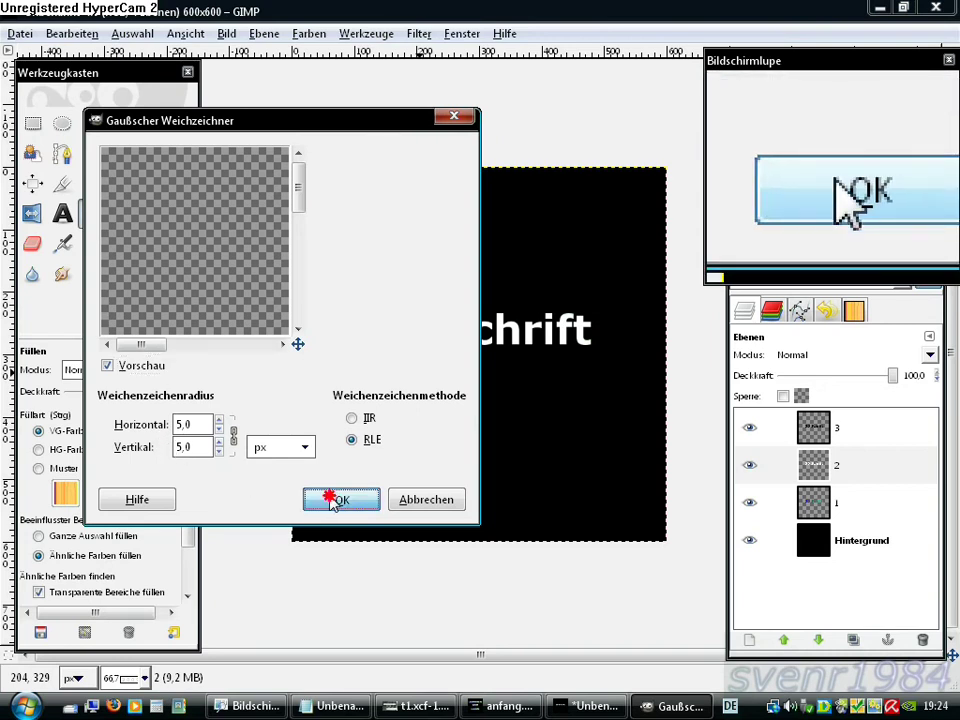
pyautogui.click(335, 498)
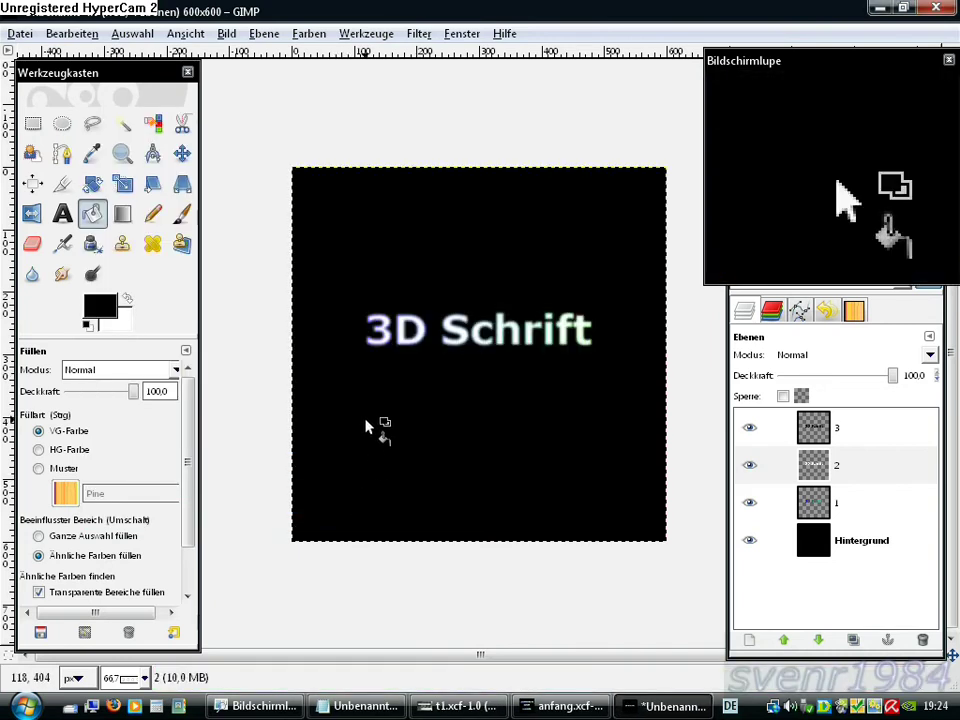
pyautogui.click(815, 503)
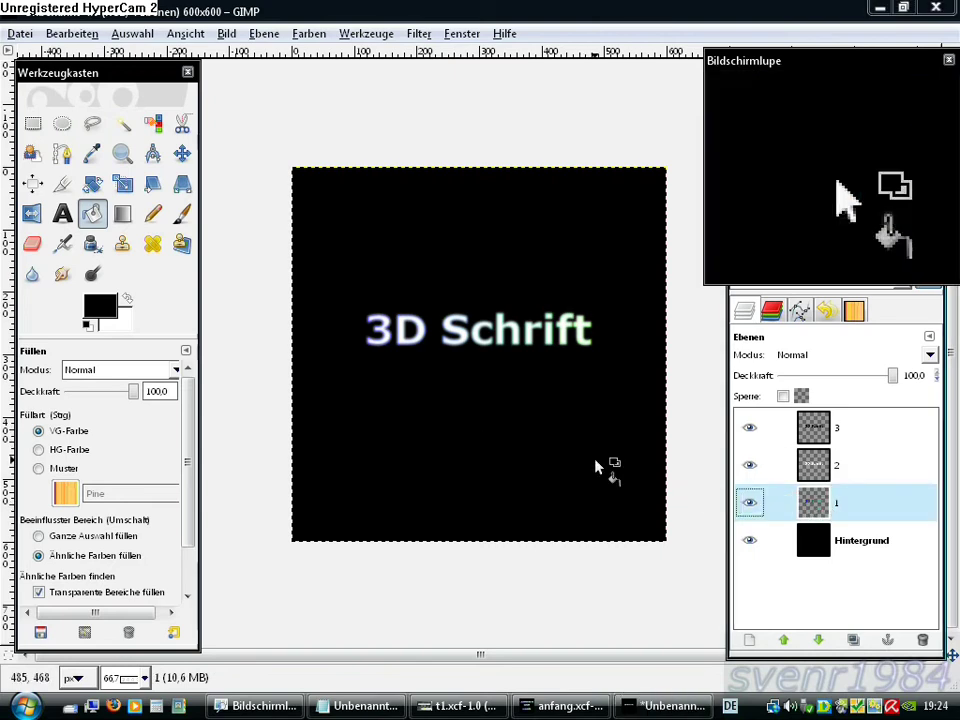
# Apply a 10 px horizontal and vertical Gaussian blur to layer 1's gradient lettering.
pyautogui.rightClick(384, 370)
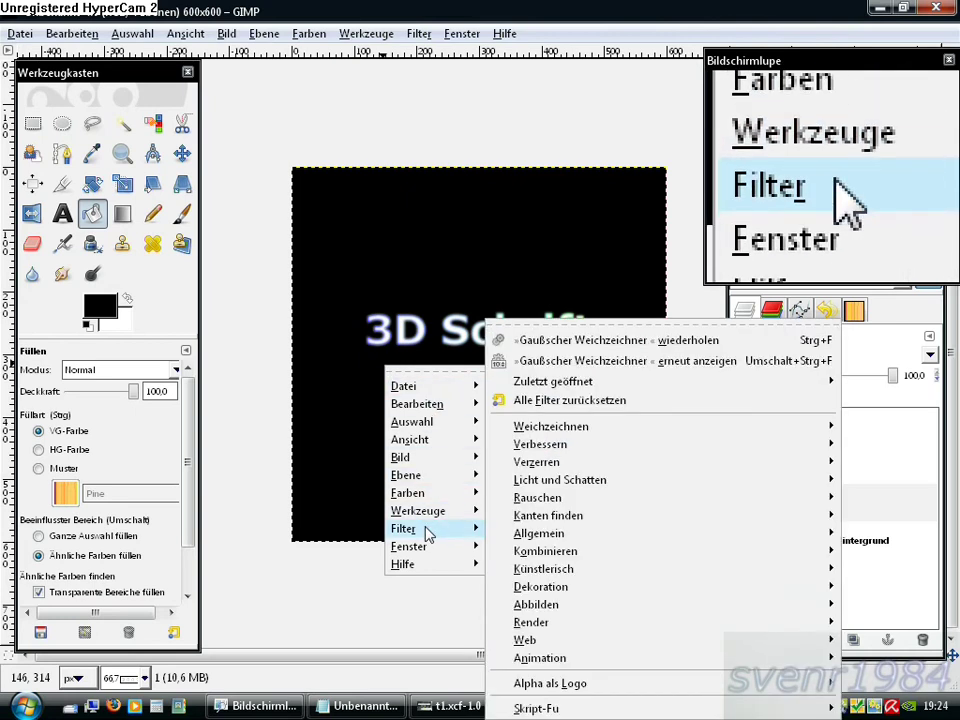
pyautogui.moveTo(425, 421)
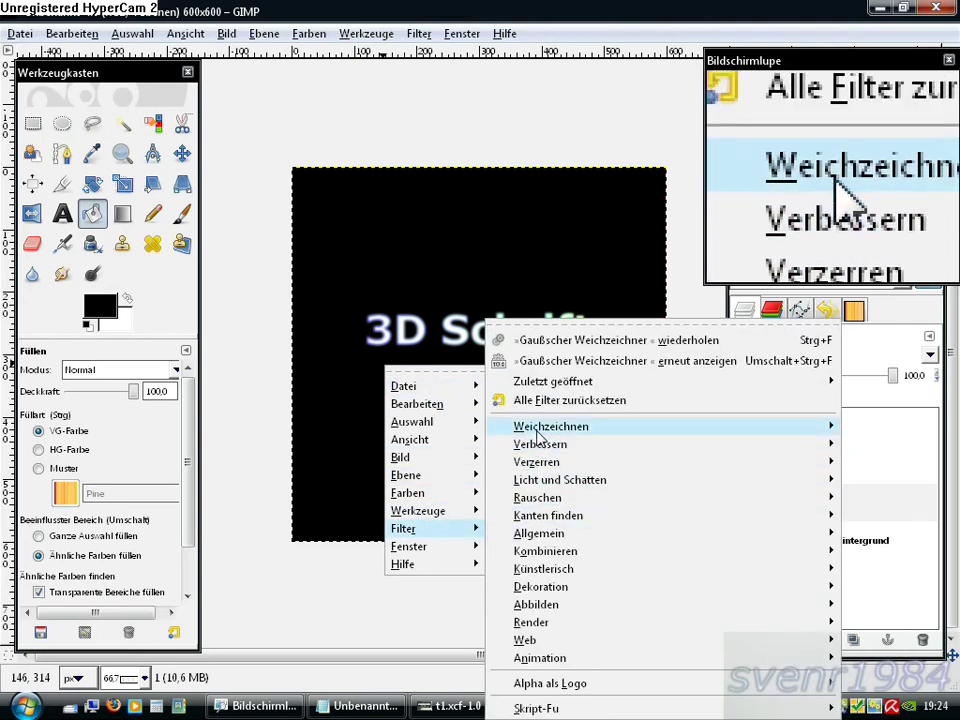
pyautogui.moveTo(551, 426)
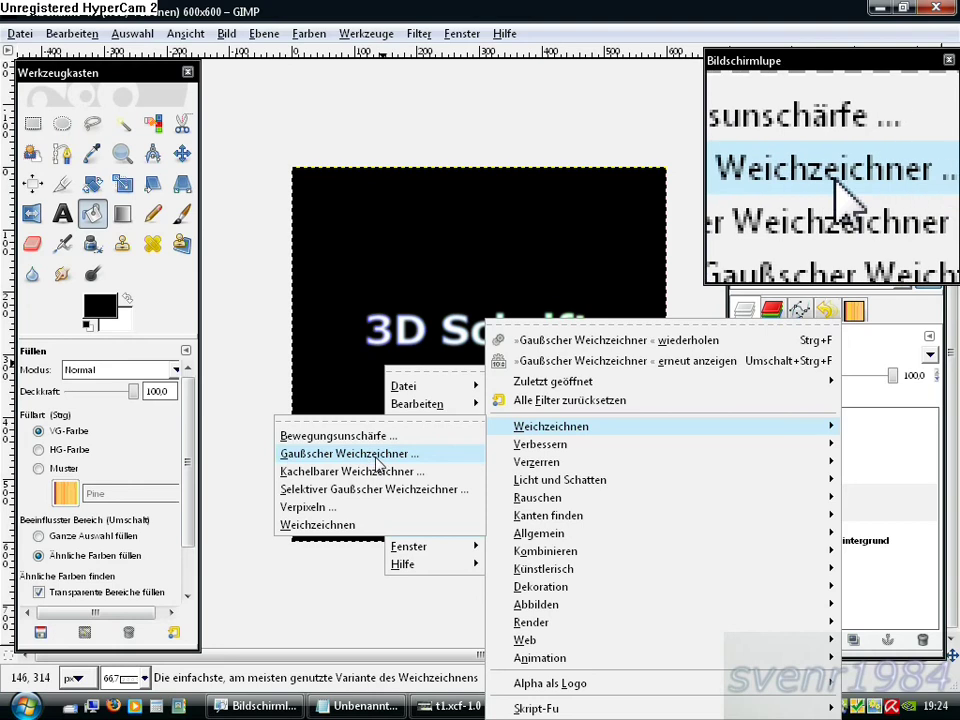
pyautogui.click(323, 455)
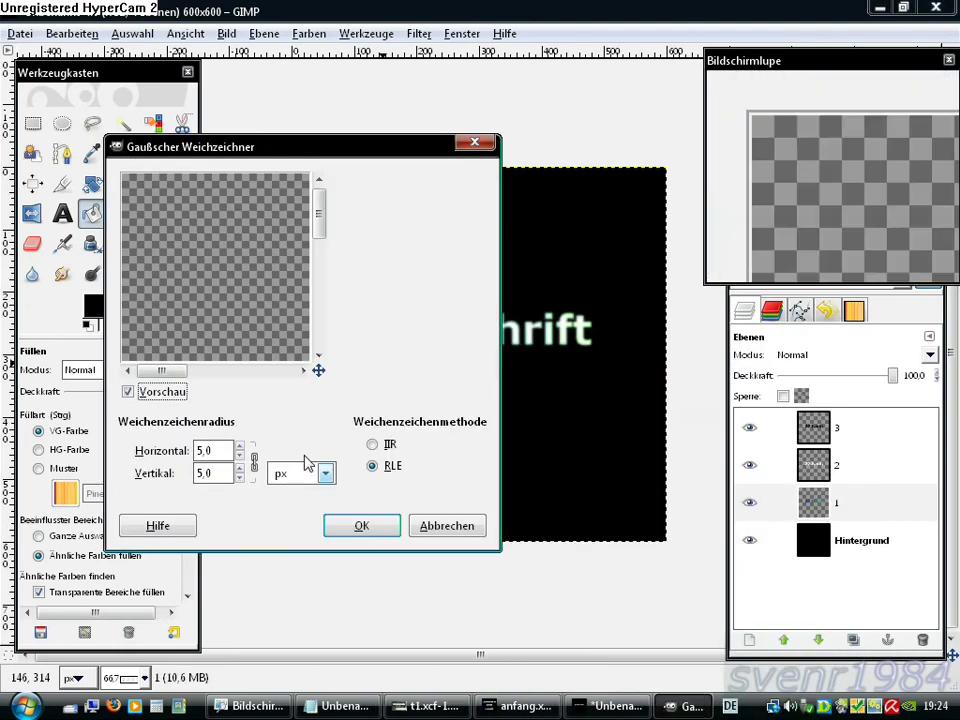
pyautogui.doubleClick(224, 453)
pyautogui.write('10')
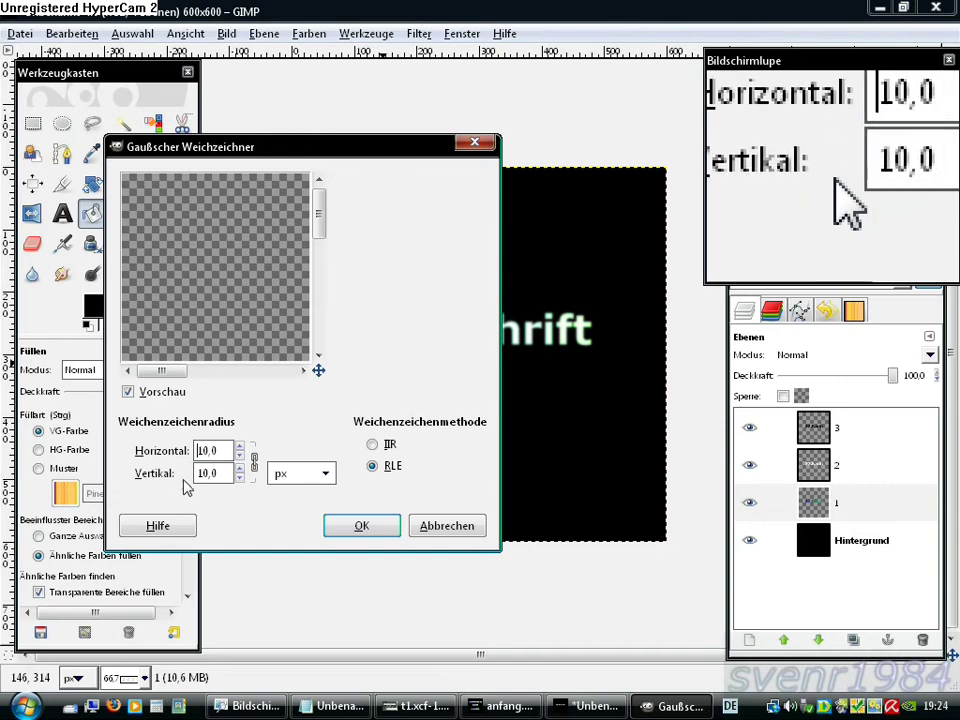
pyautogui.click(335, 525)
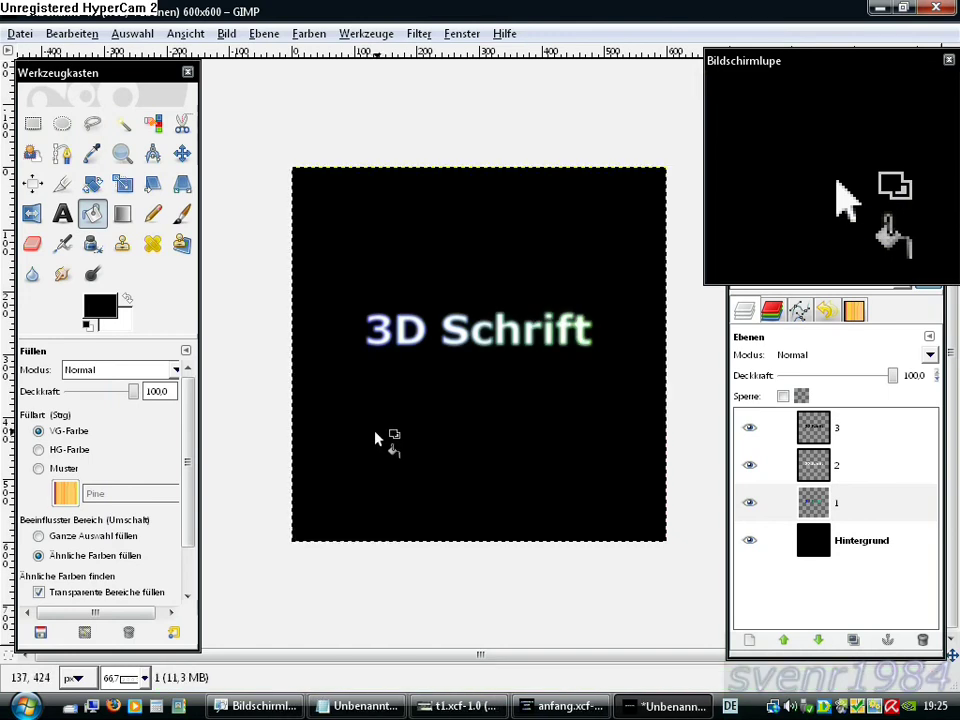
pyautogui.click(778, 465)
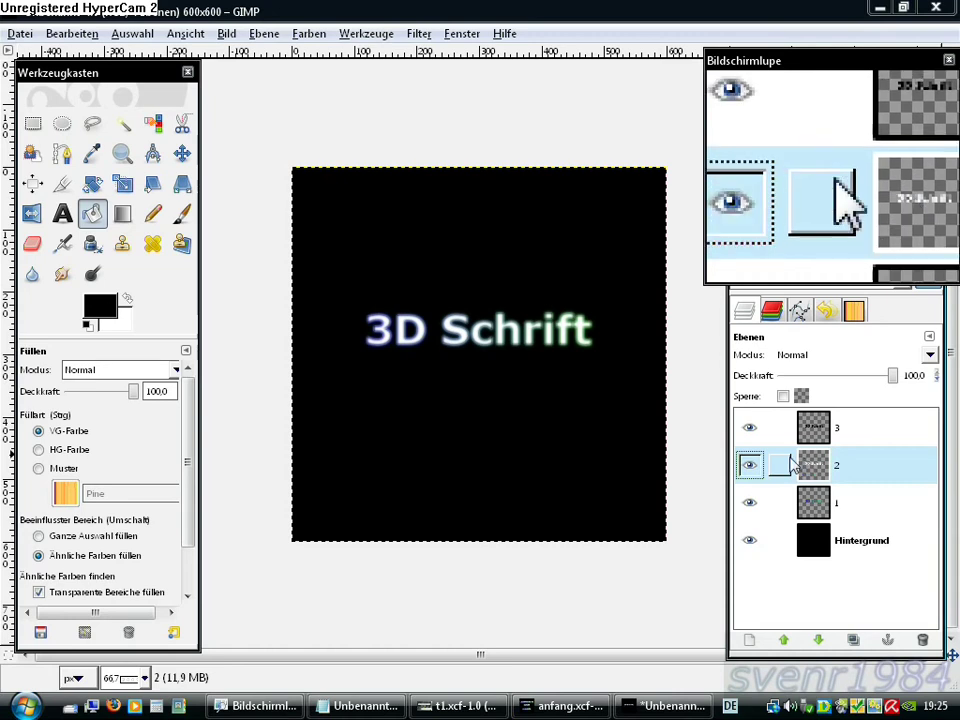
# Merge layers 2 and 3 down into layer 1 with Nach unten vereinen, leaving layer 1 selected.
pyautogui.rightClick(424, 392)
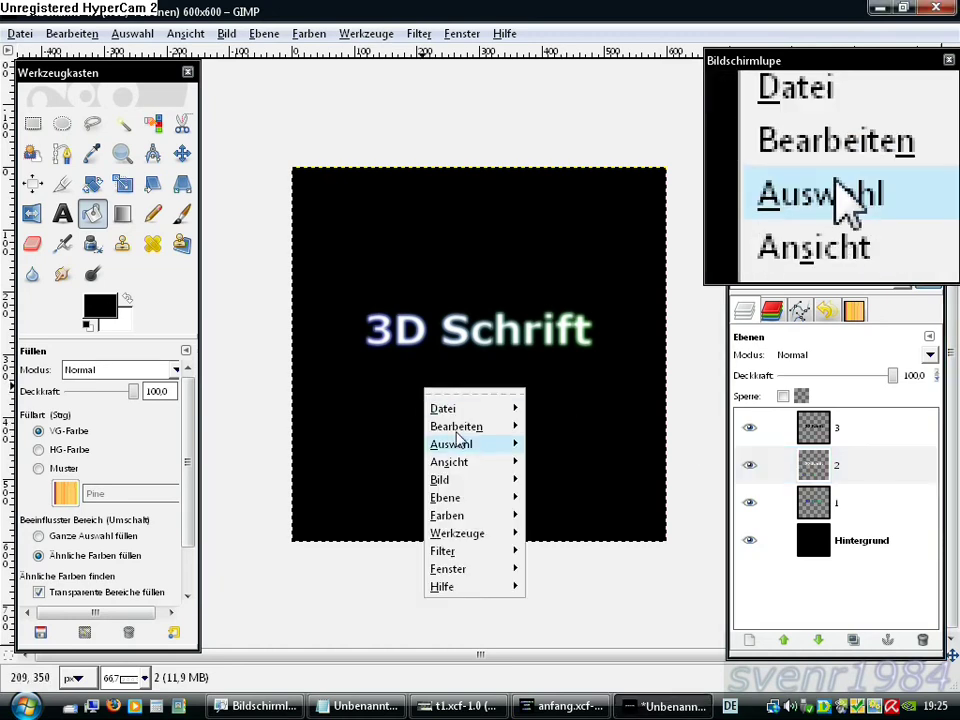
pyautogui.moveTo(446, 497)
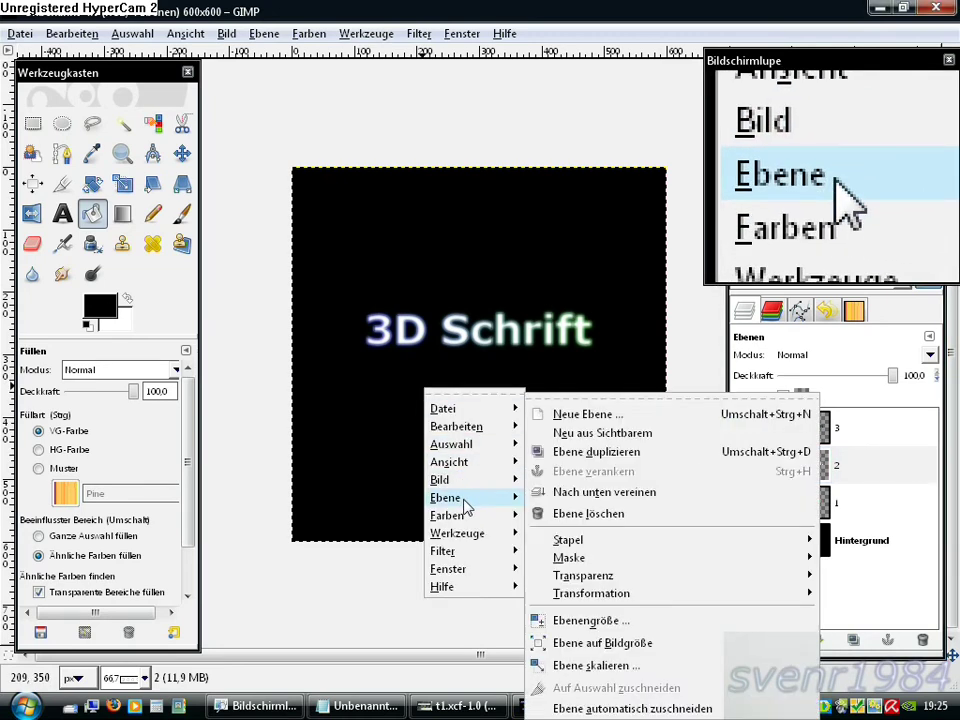
pyautogui.click(628, 493)
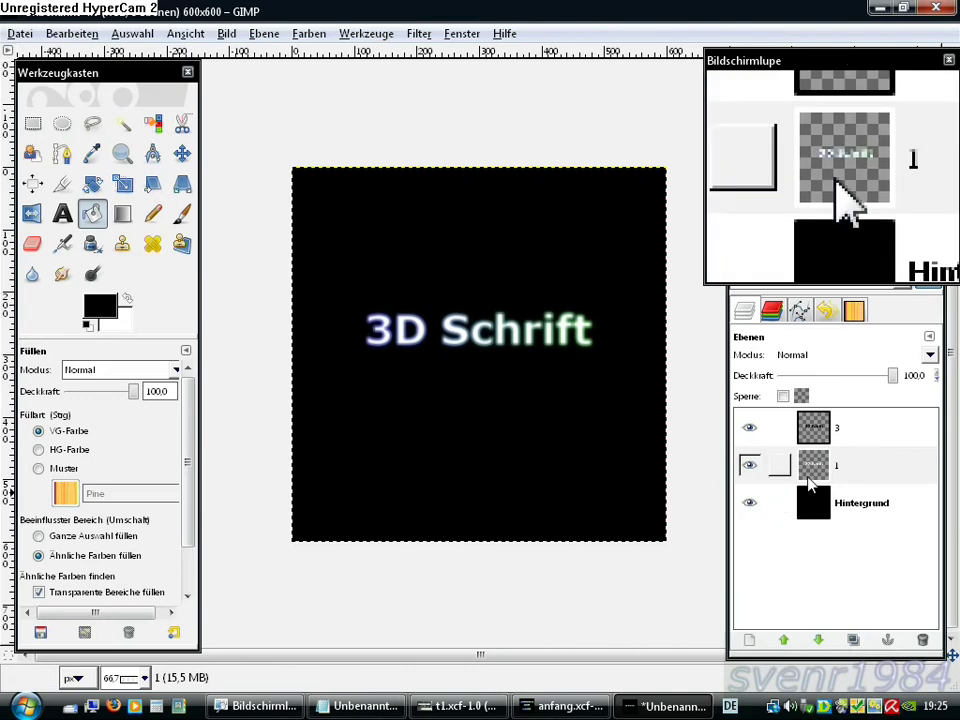
pyautogui.click(820, 428)
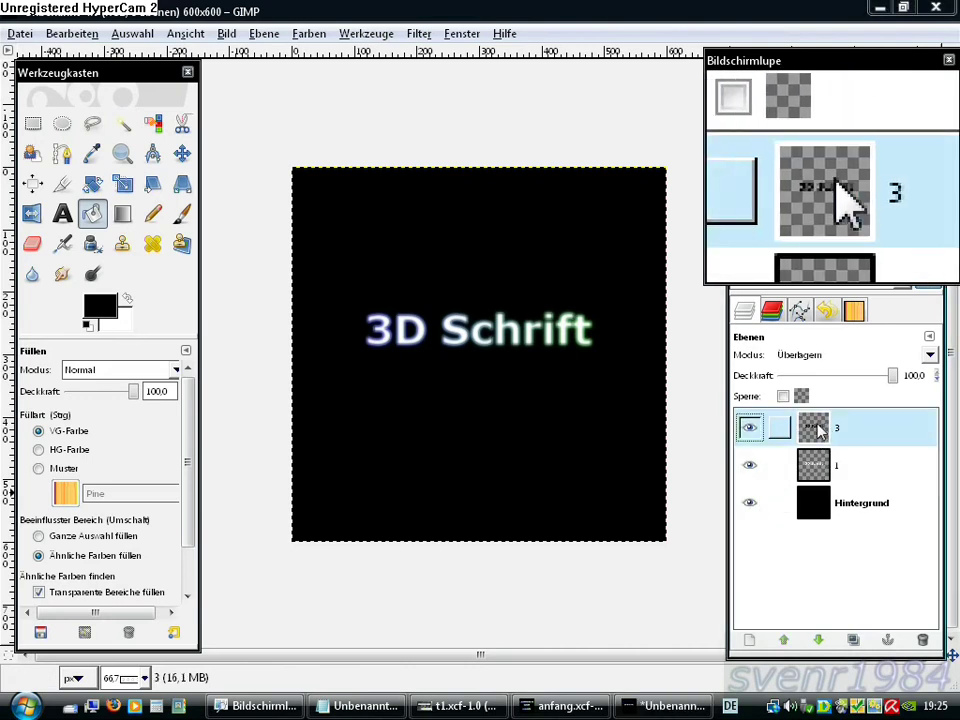
pyautogui.rightClick(436, 383)
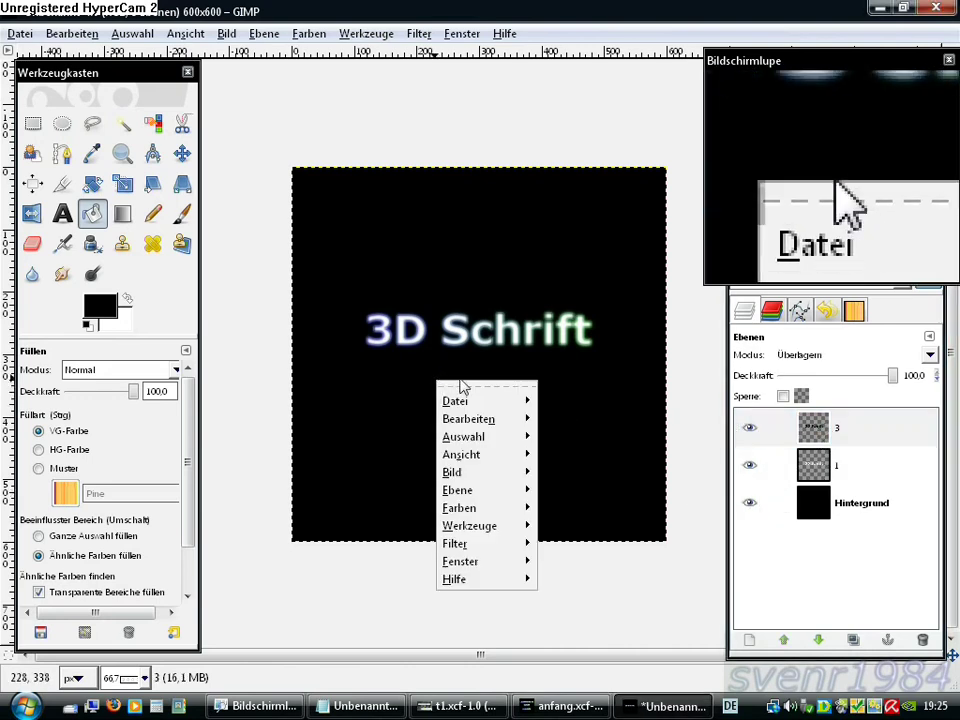
pyautogui.moveTo(457, 490)
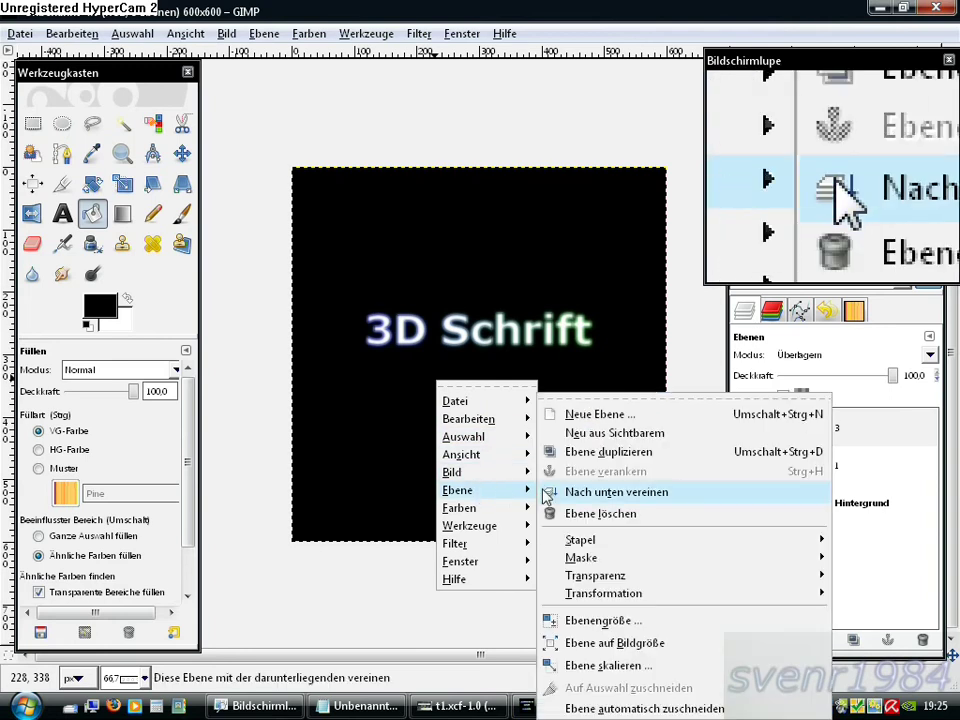
pyautogui.click(640, 500)
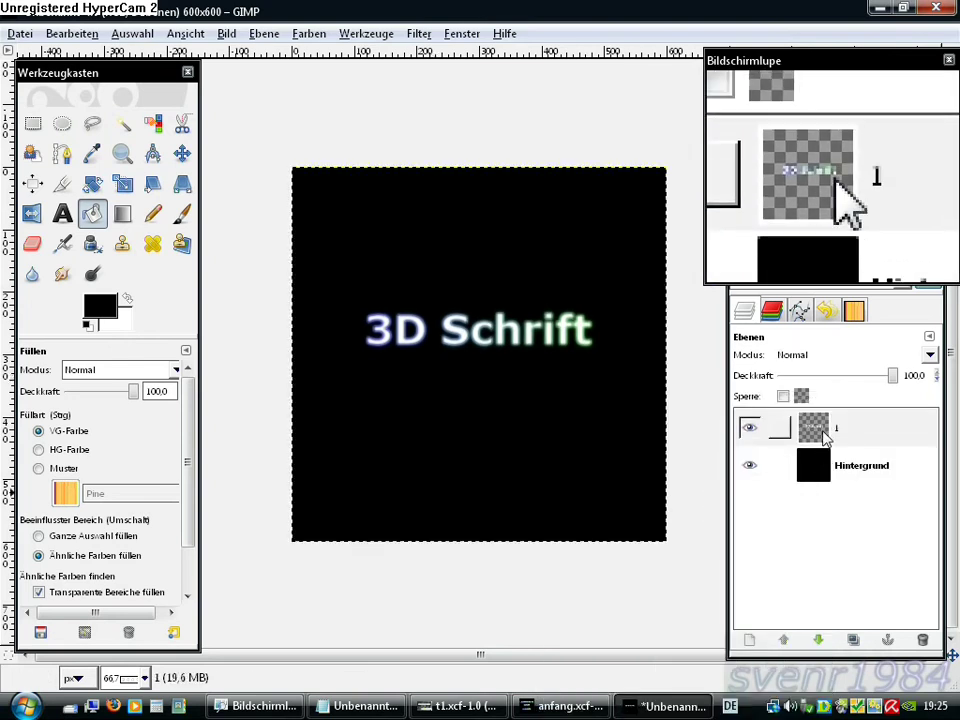
pyautogui.click(824, 432)
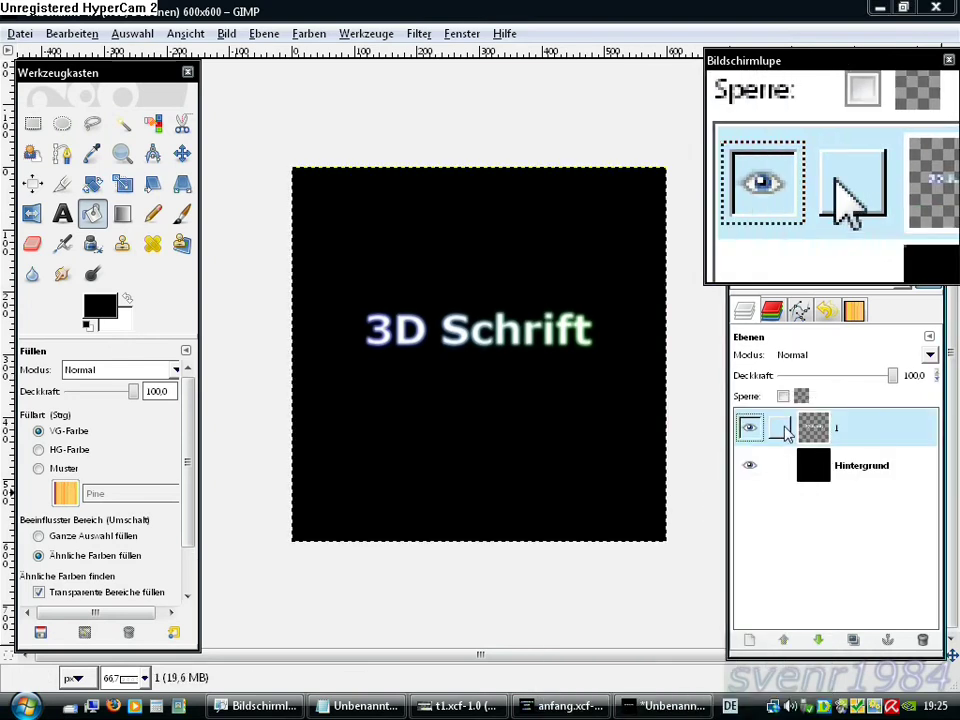
# With the Move tool active, duplicate layer 1 so '1-Kopie' sits above it.
pyautogui.click(182, 154)
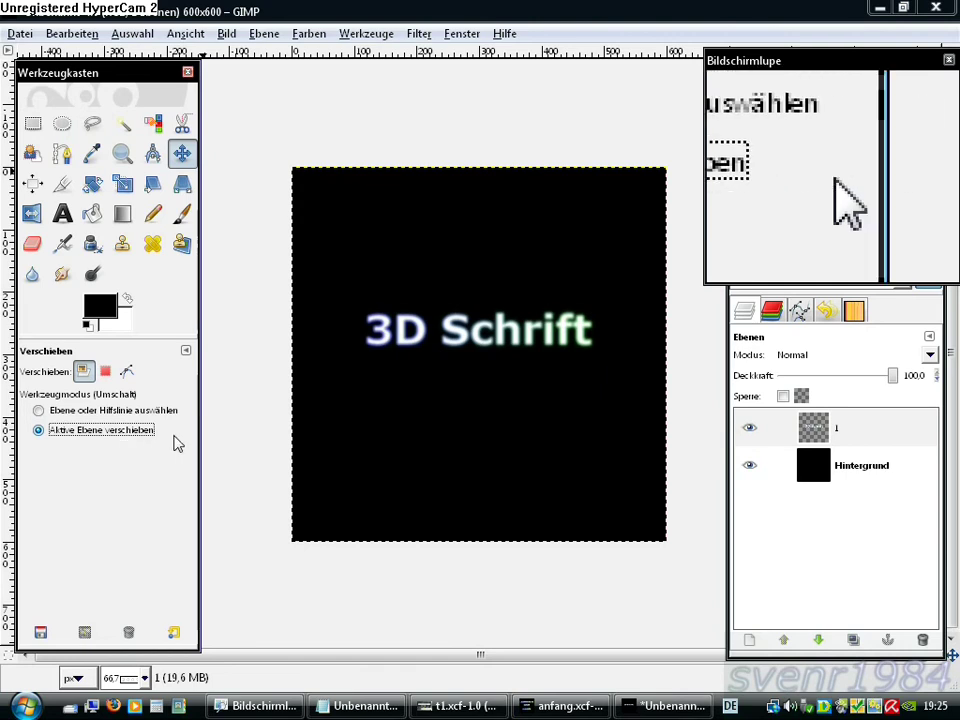
pyautogui.rightClick(328, 345)
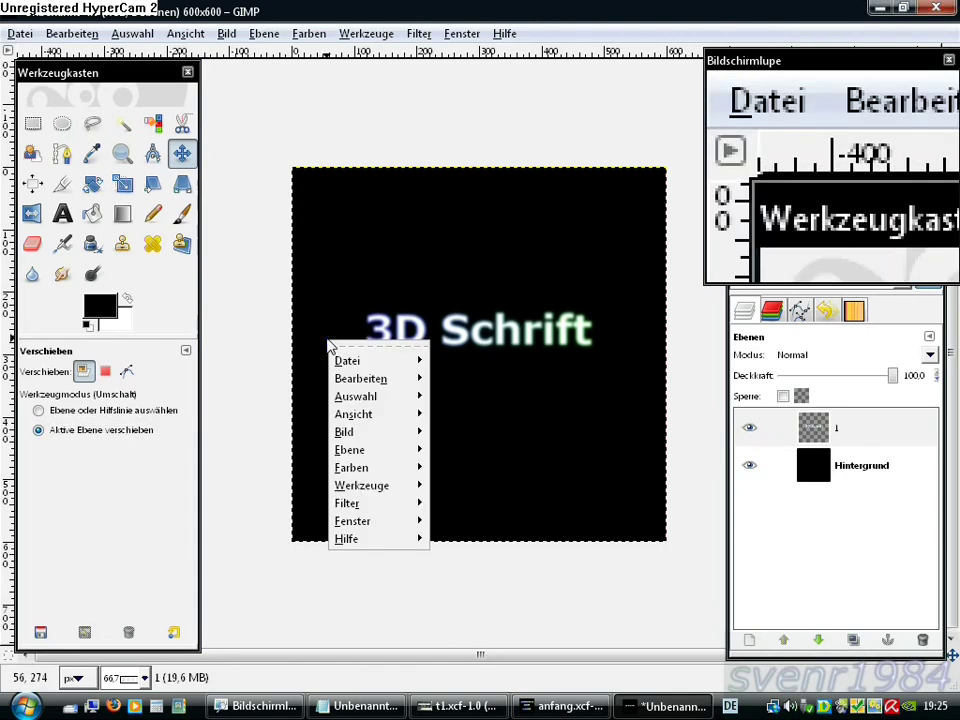
pyautogui.moveTo(350, 450)
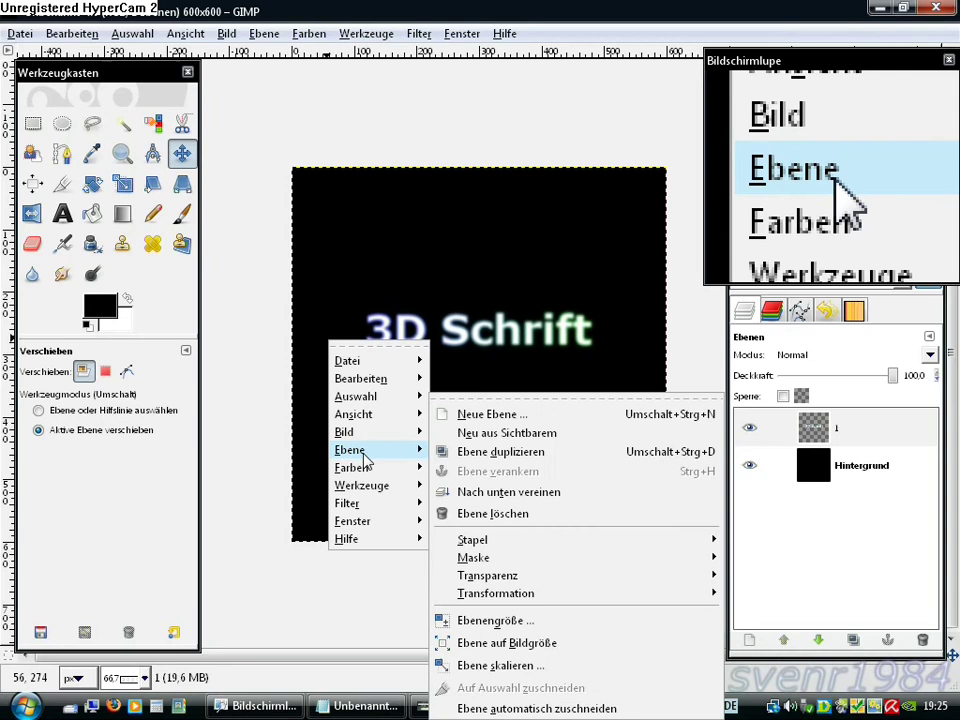
pyautogui.click(516, 458)
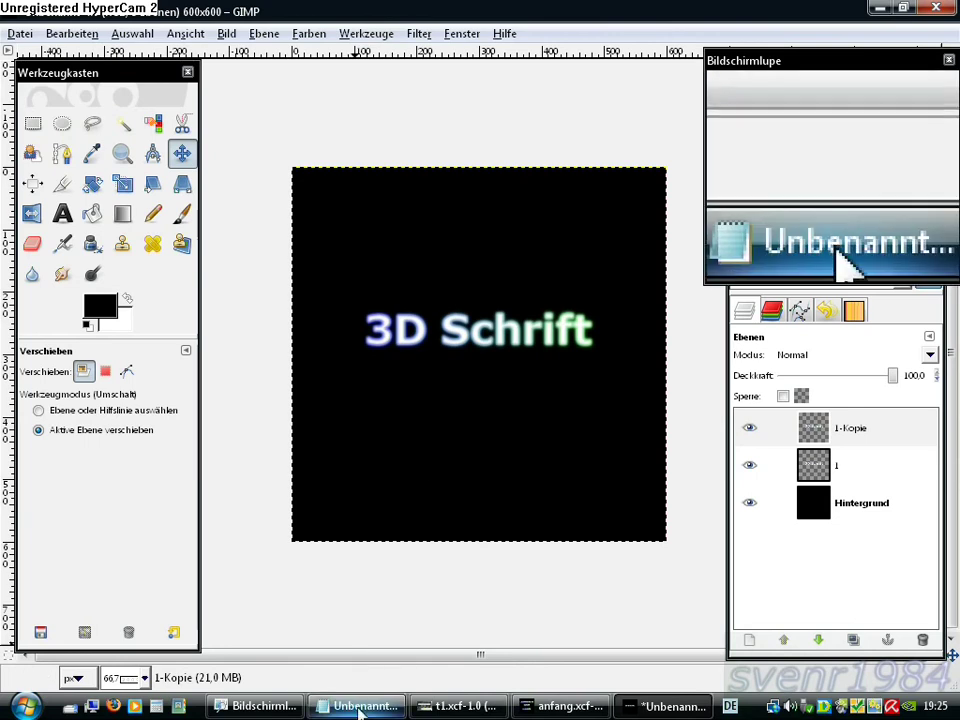
pyautogui.click(360, 706)
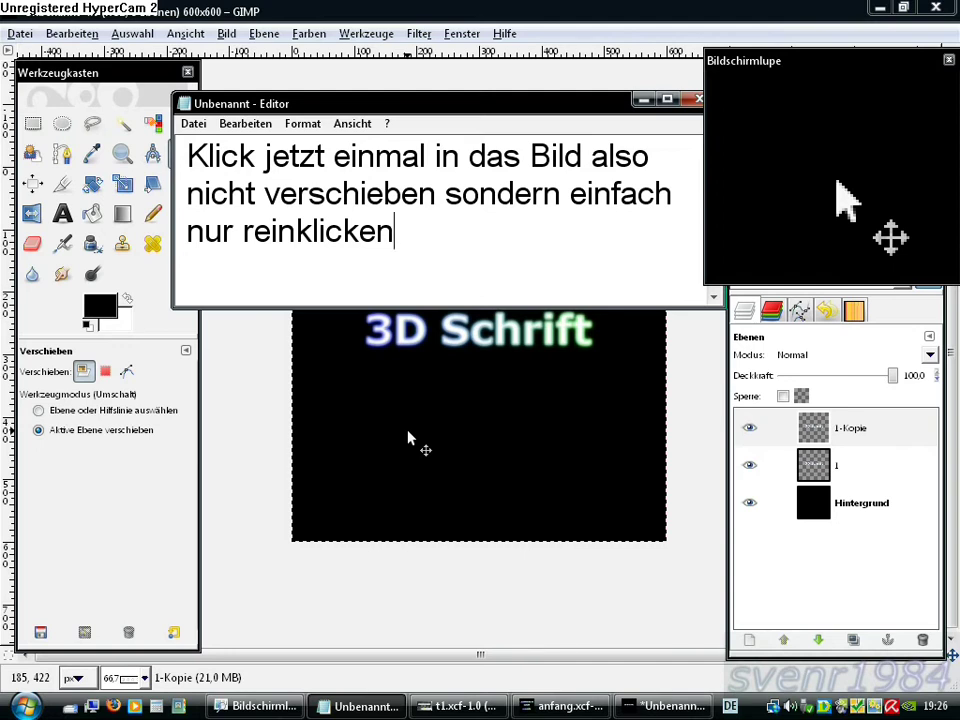
pyautogui.click(408, 438)
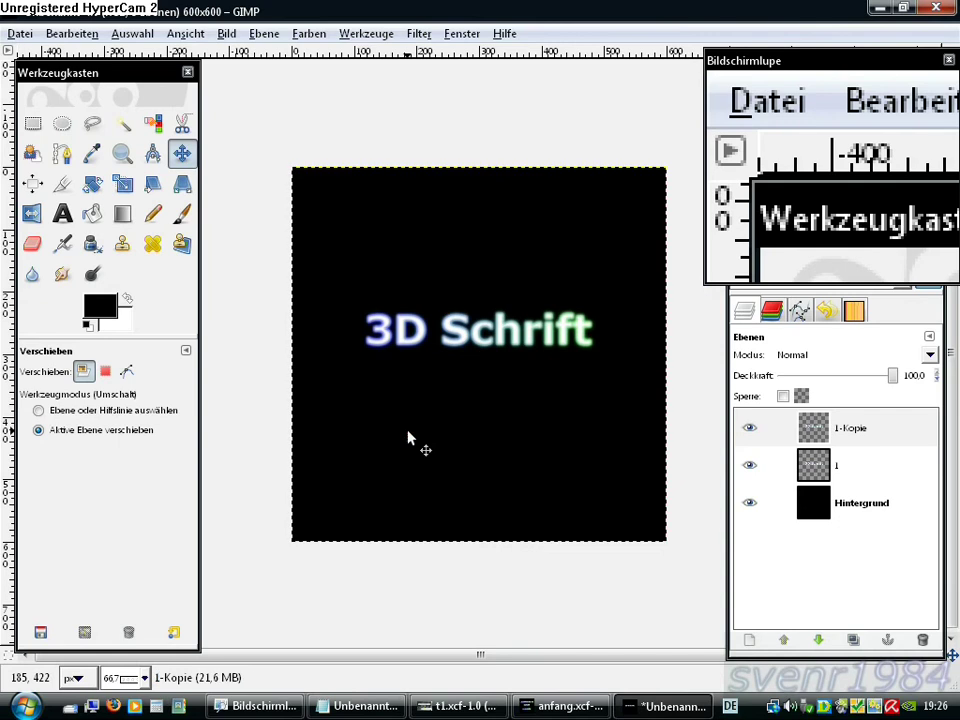
pyautogui.click(460, 705)
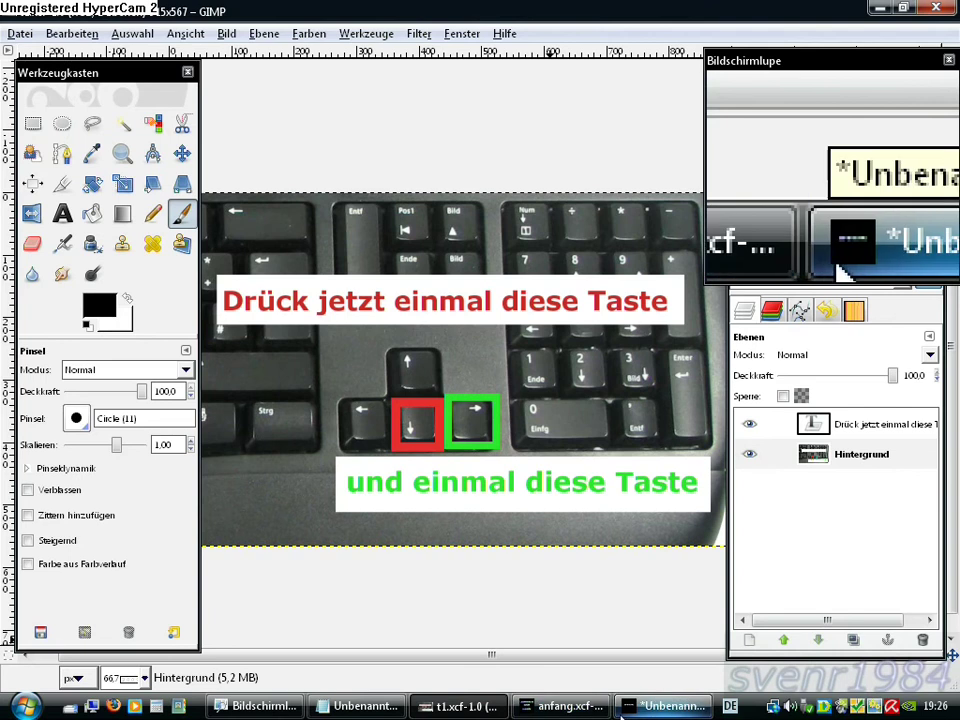
pyautogui.click(640, 692)
pyautogui.press('m')
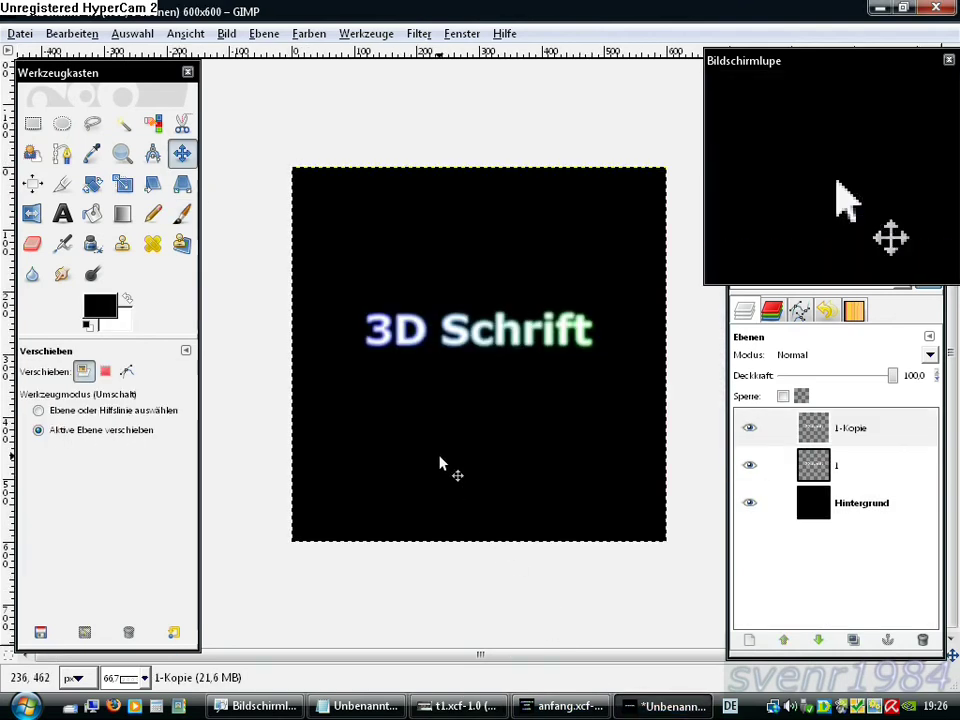
# Duplicate the top copy into 1-Kopie#1 and nudge it one pixel right and down.
pyautogui.rightClick(406, 409)
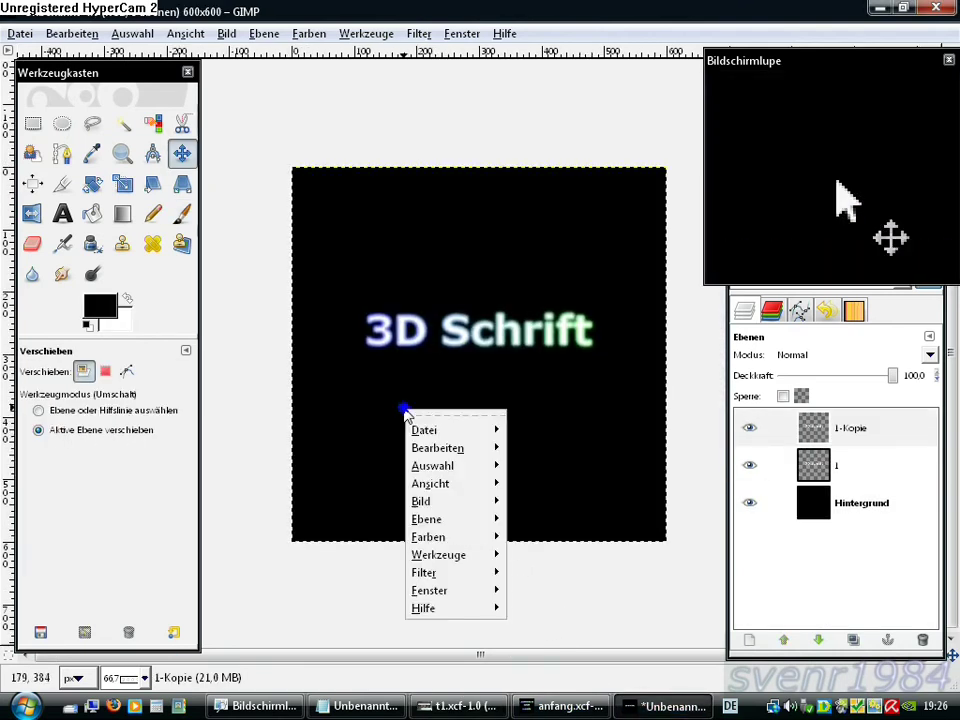
pyautogui.moveTo(430, 519)
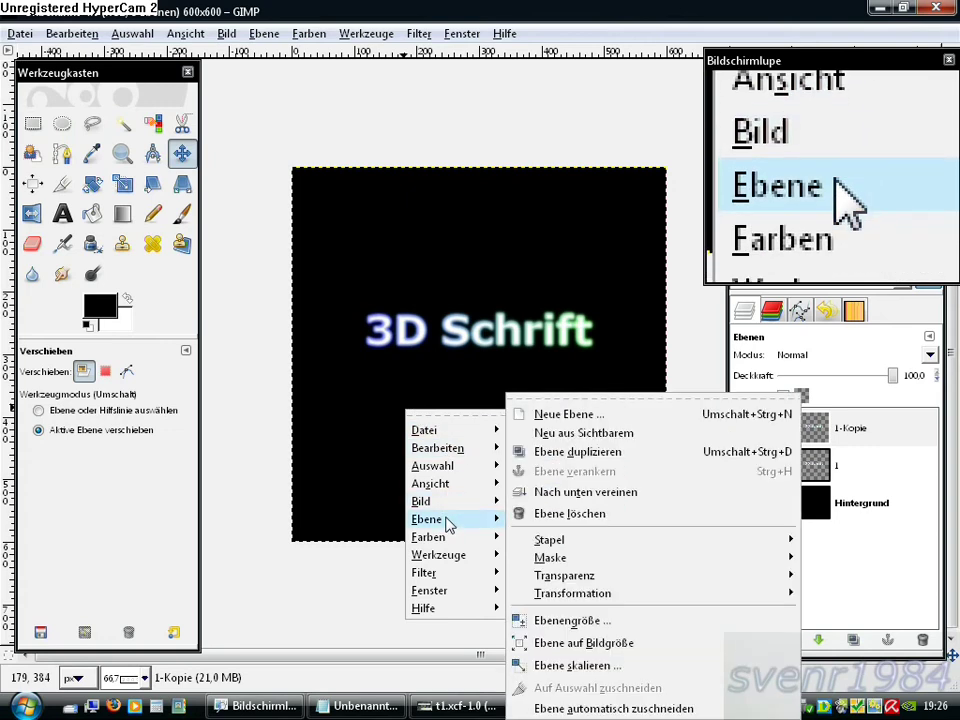
pyautogui.click(589, 458)
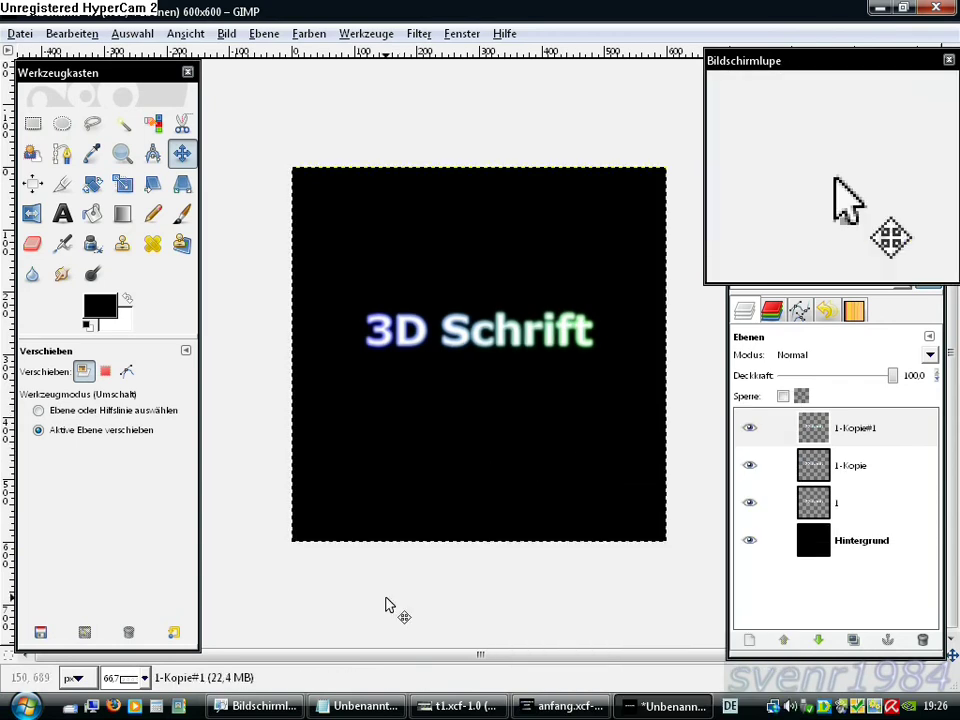
pyautogui.click(360, 706)
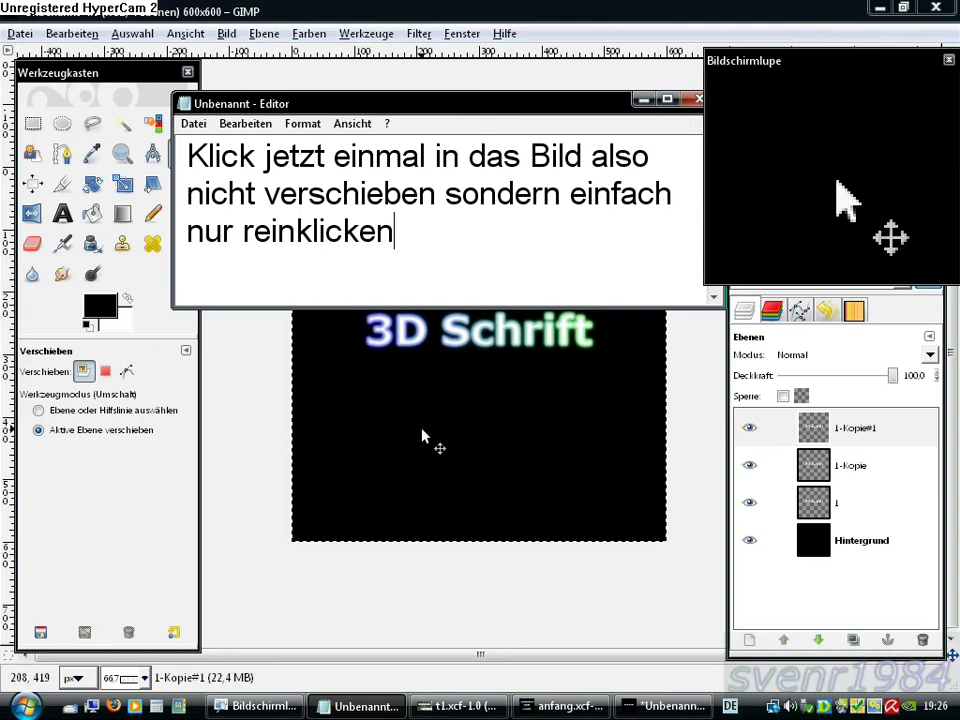
pyautogui.click(421, 437)
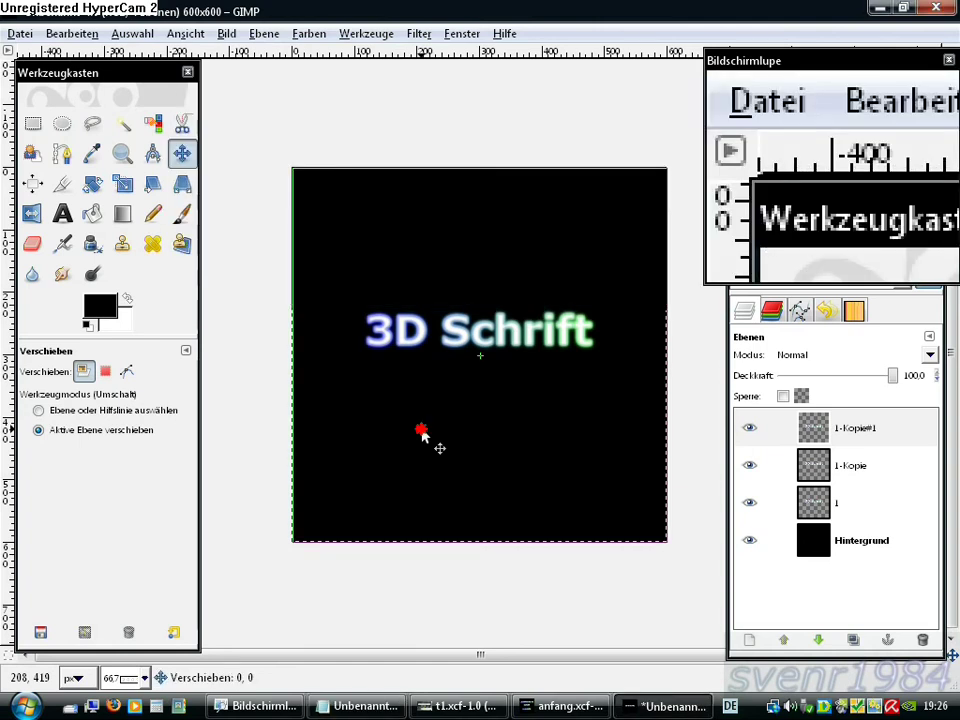
pyautogui.click(490, 706)
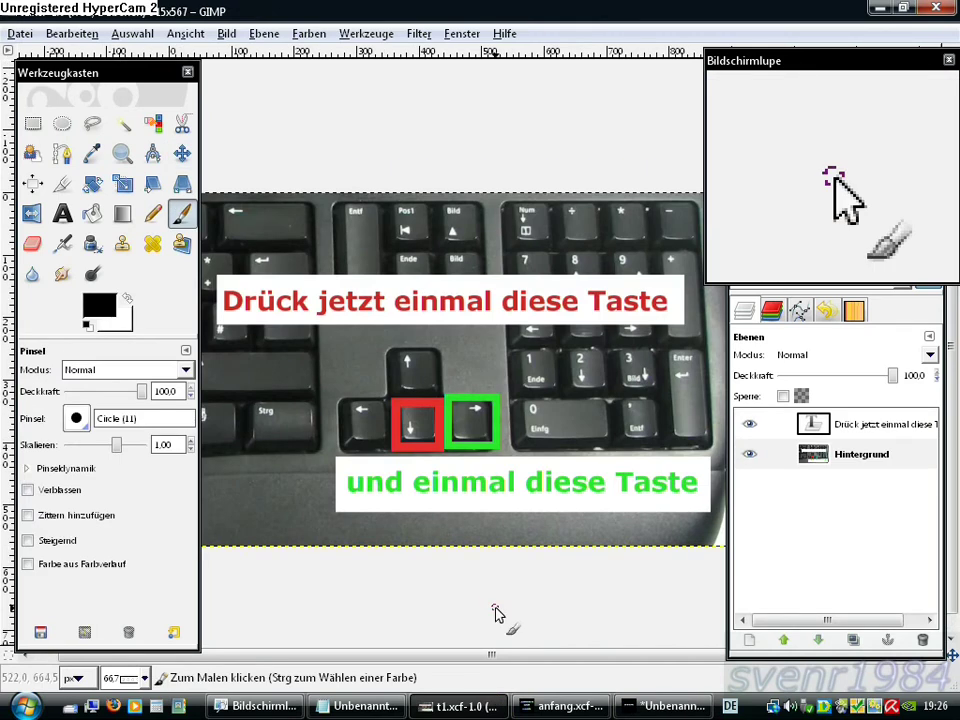
pyautogui.click(665, 706)
pyautogui.press('m')
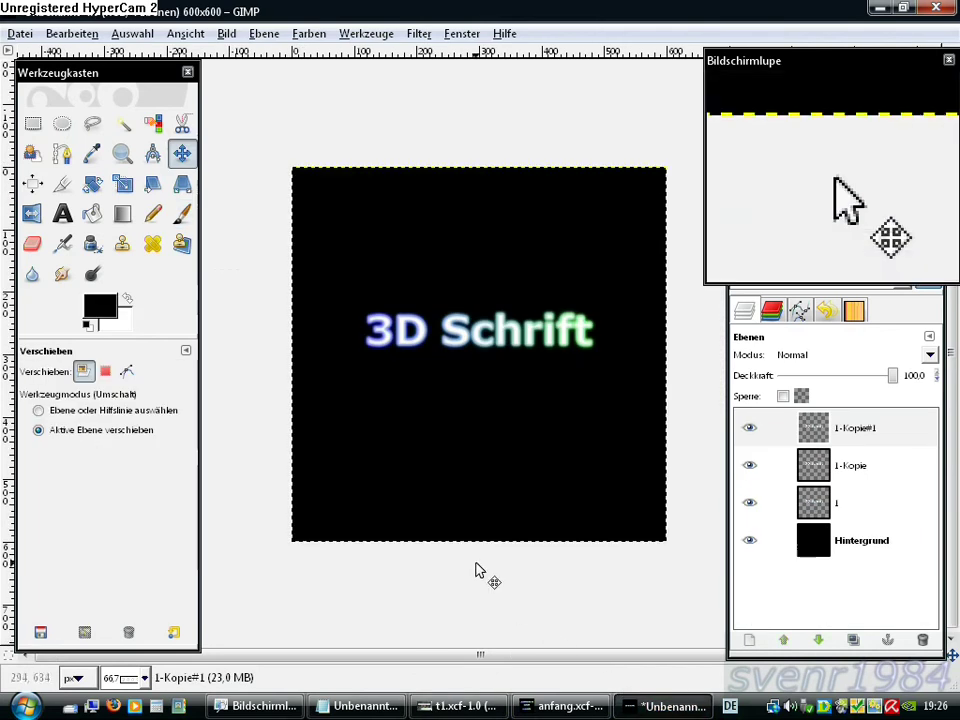
pyautogui.press('Right')
pyautogui.press('Down')
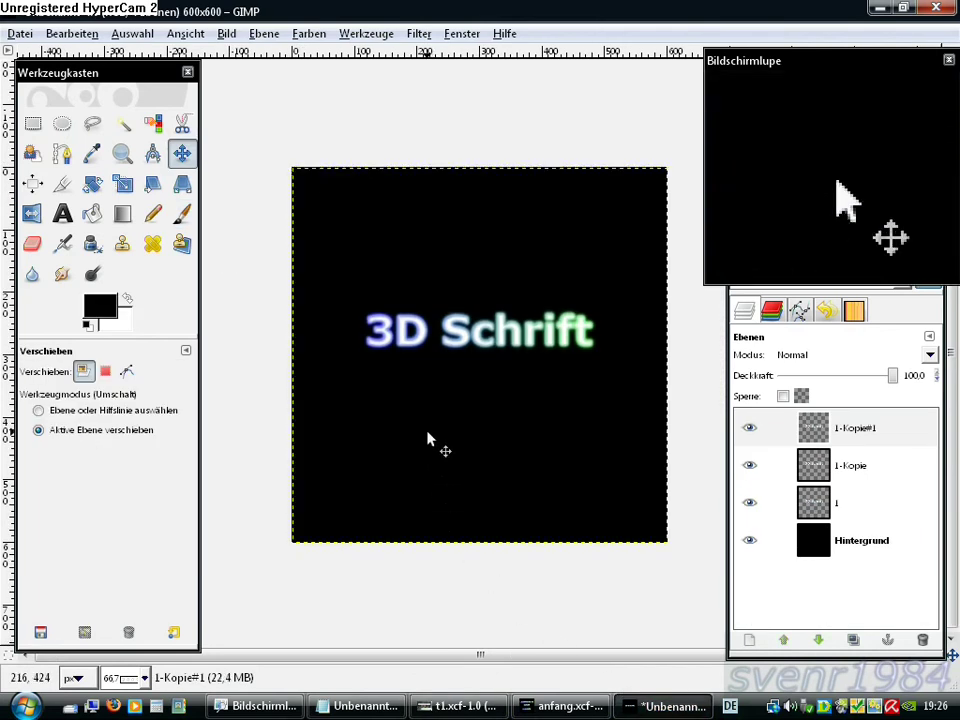
# Add two more offset duplicates, 1-Kopie#2 and 1-Kopie#3, on top of the stack.
pyautogui.rightClick(428, 437)
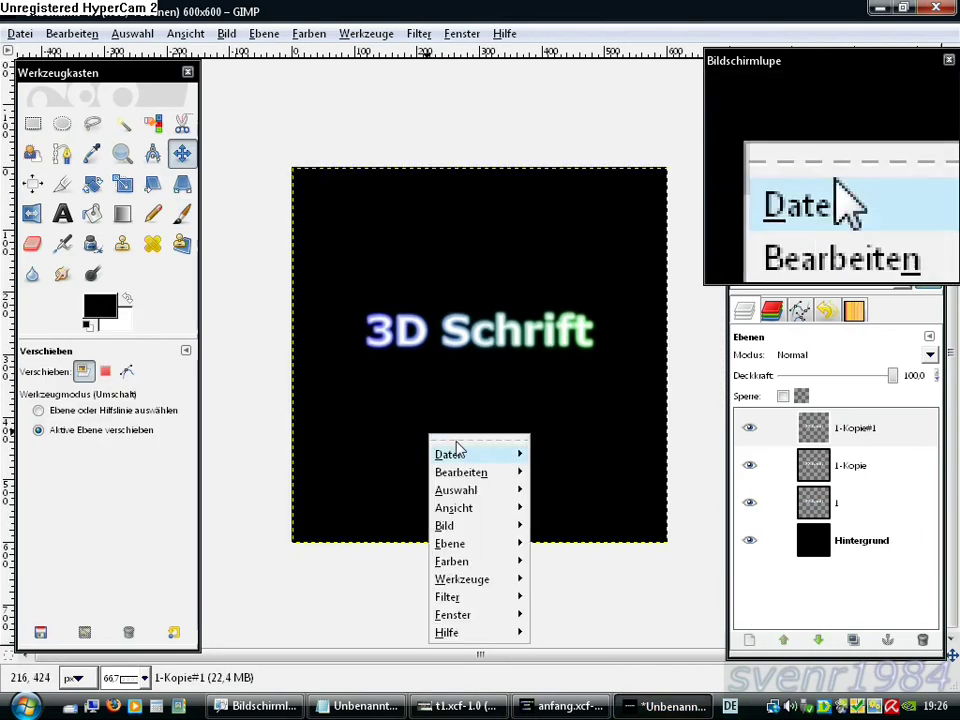
pyautogui.moveTo(450, 543)
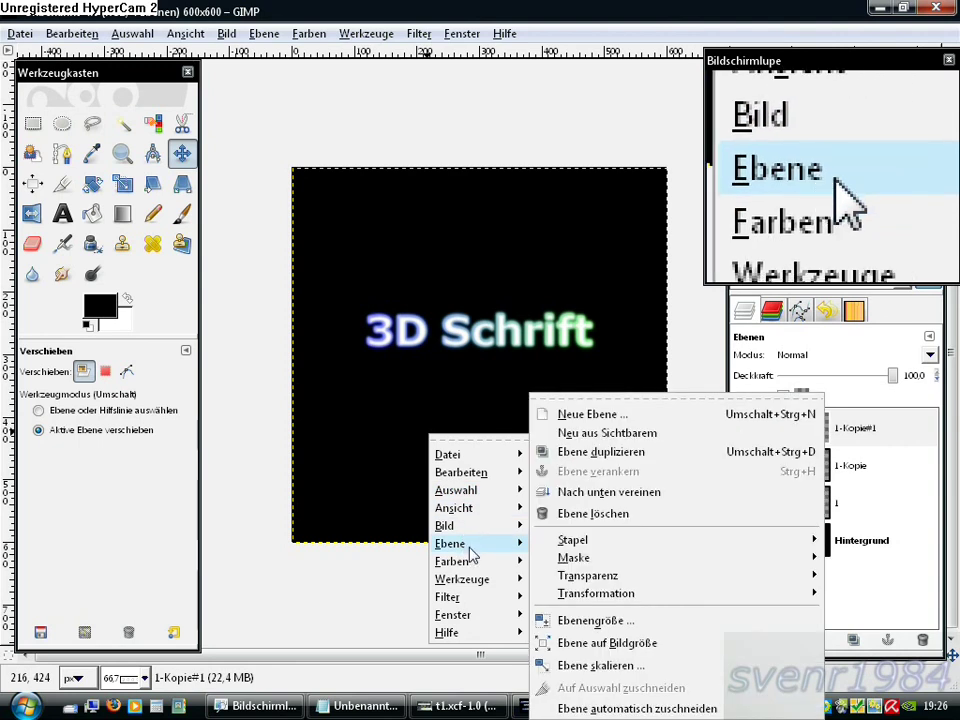
pyautogui.click(601, 452)
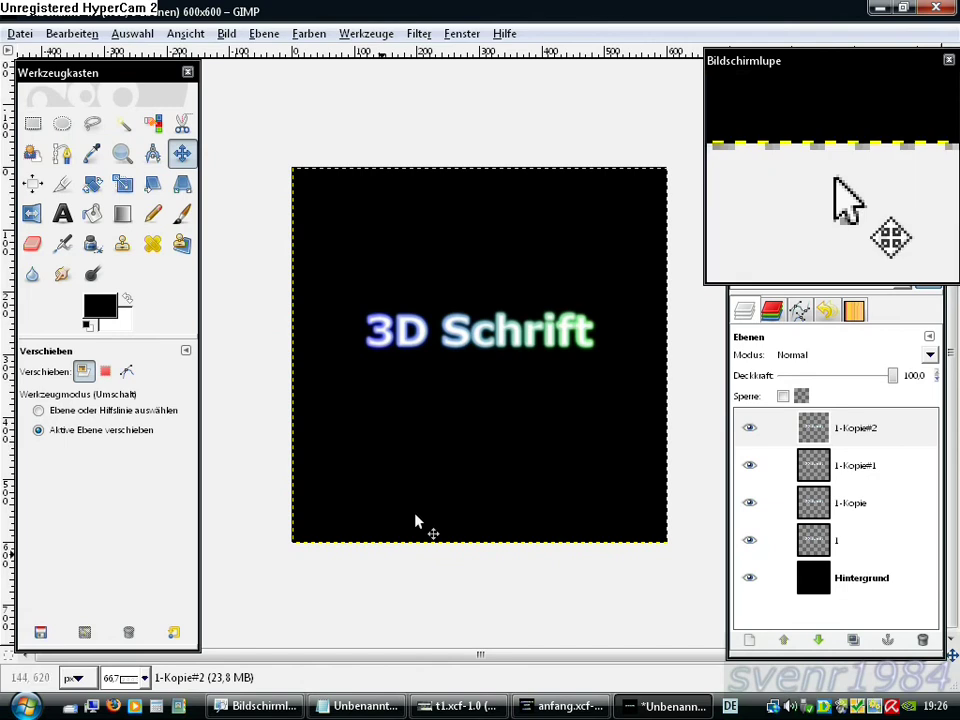
pyautogui.click(357, 706)
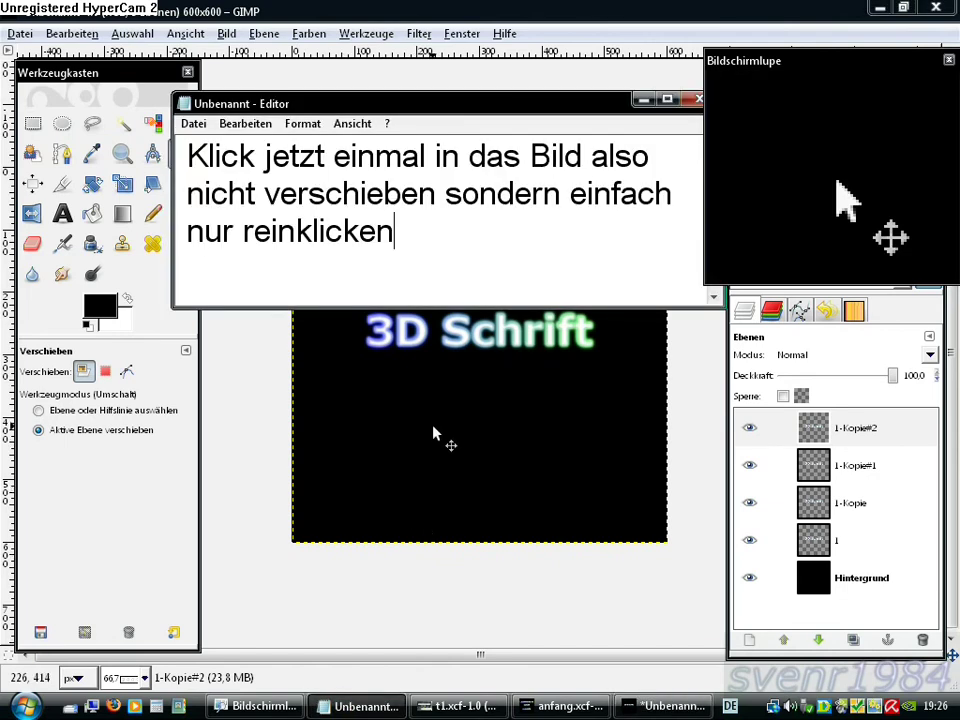
pyautogui.click(433, 432)
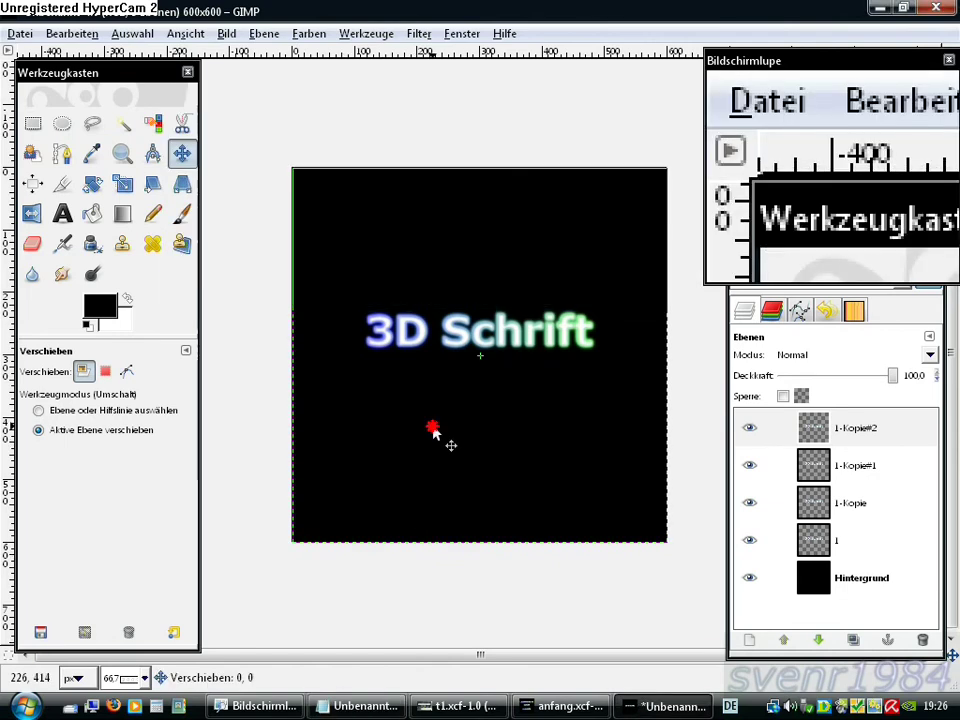
pyautogui.click(462, 706)
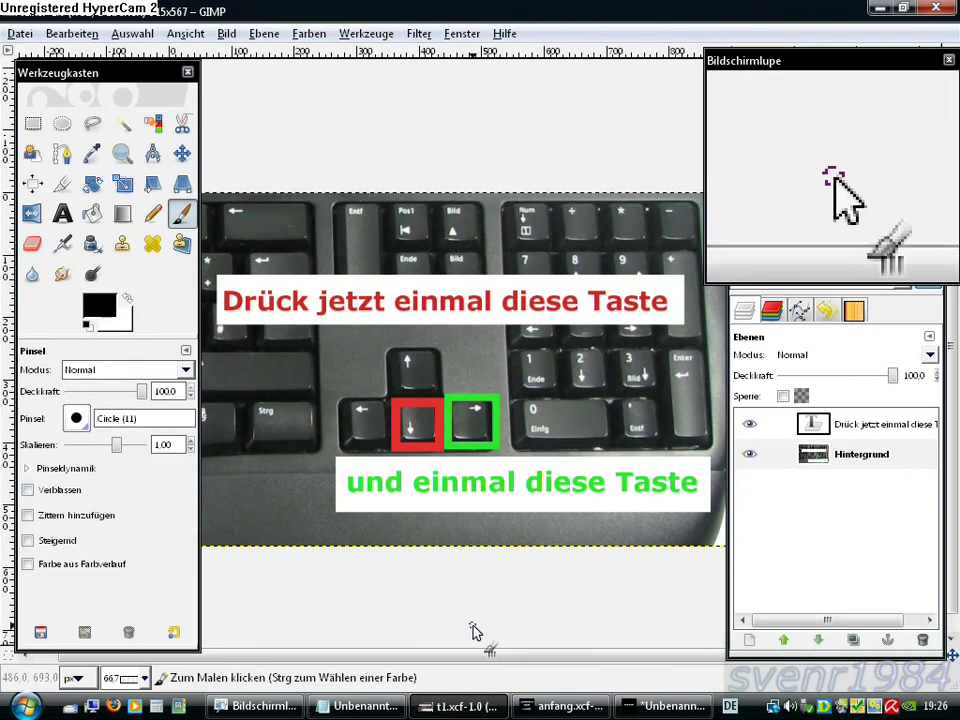
pyautogui.click(662, 706)
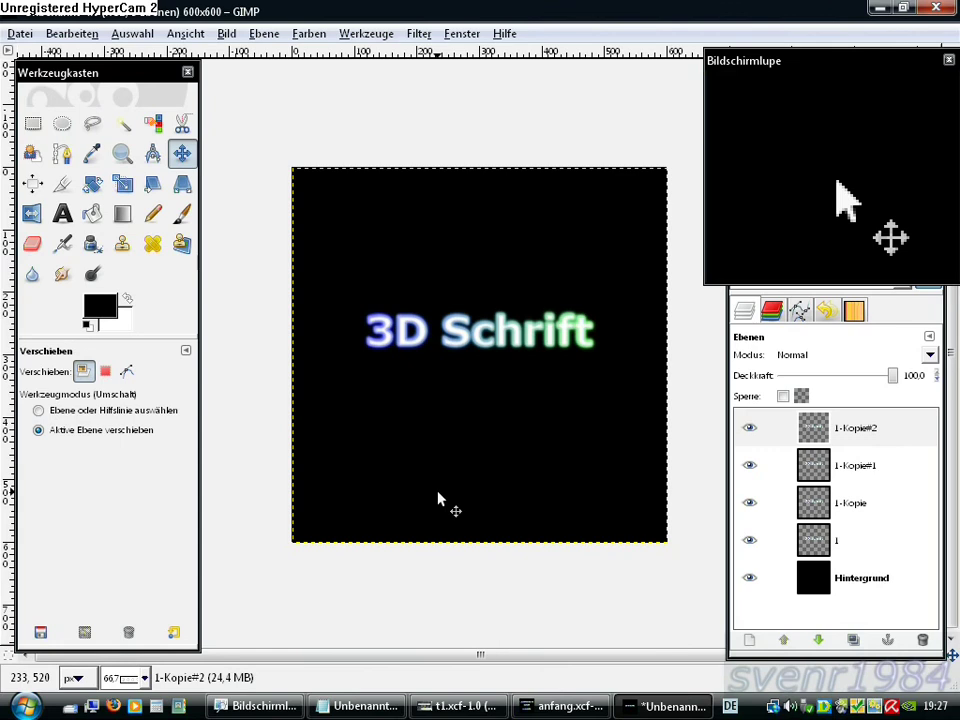
pyautogui.rightClick(408, 436)
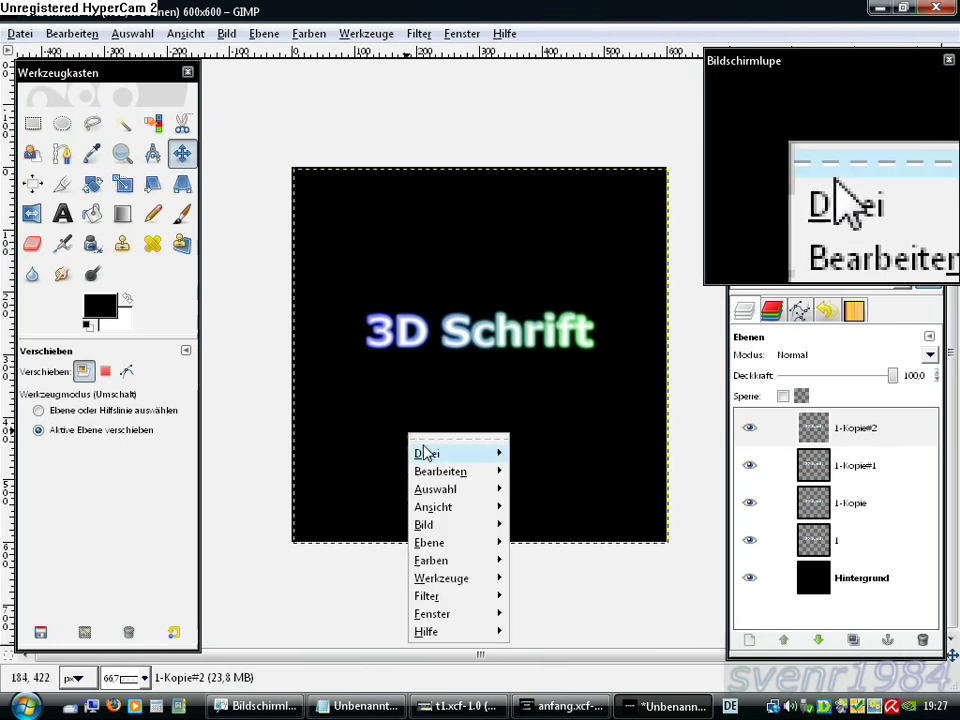
pyautogui.moveTo(430, 542)
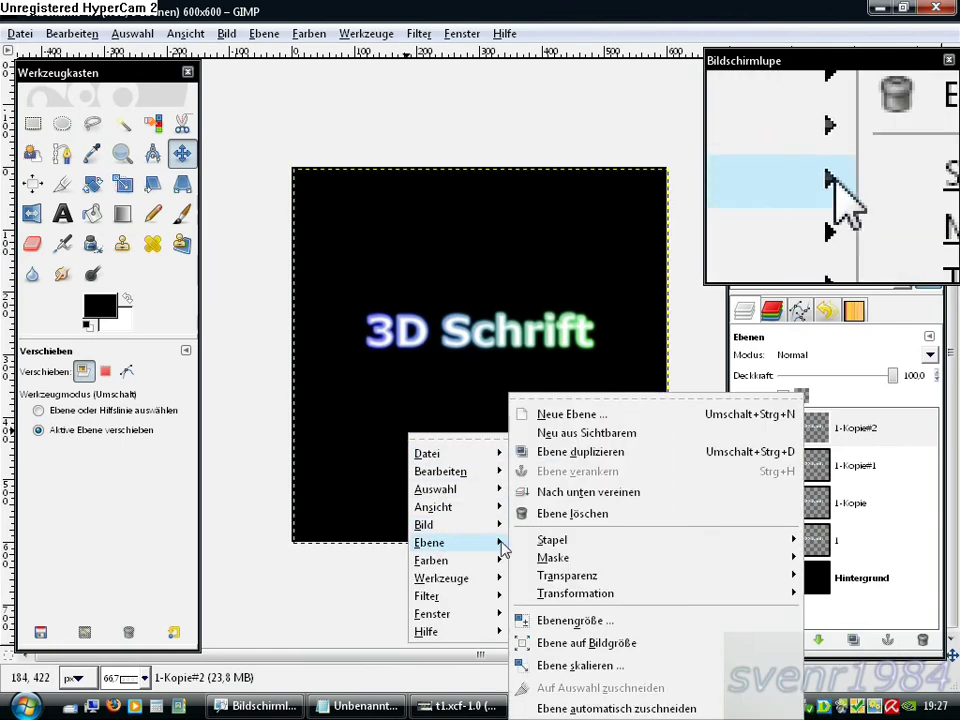
pyautogui.click(570, 452)
pyautogui.click(354, 708)
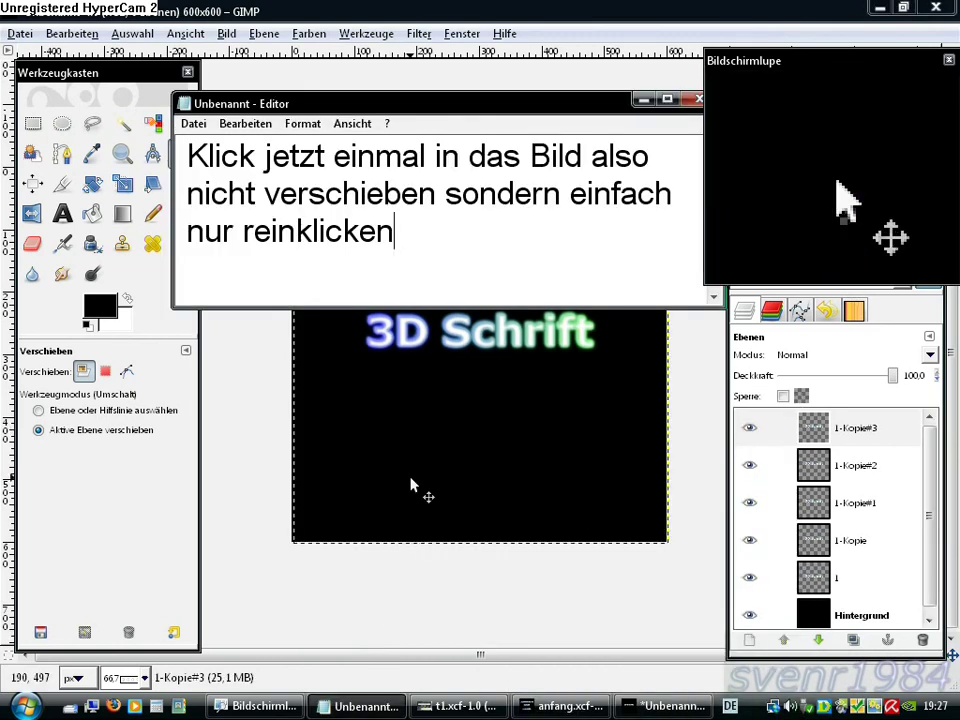
pyautogui.click(414, 428)
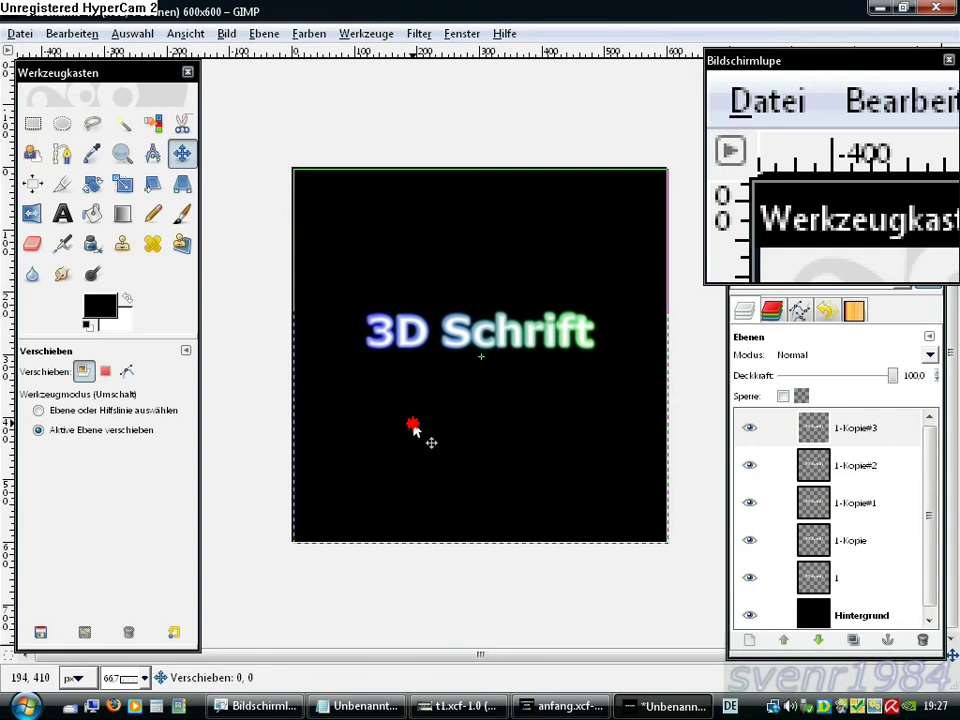
pyautogui.click(462, 706)
pyautogui.press('p')
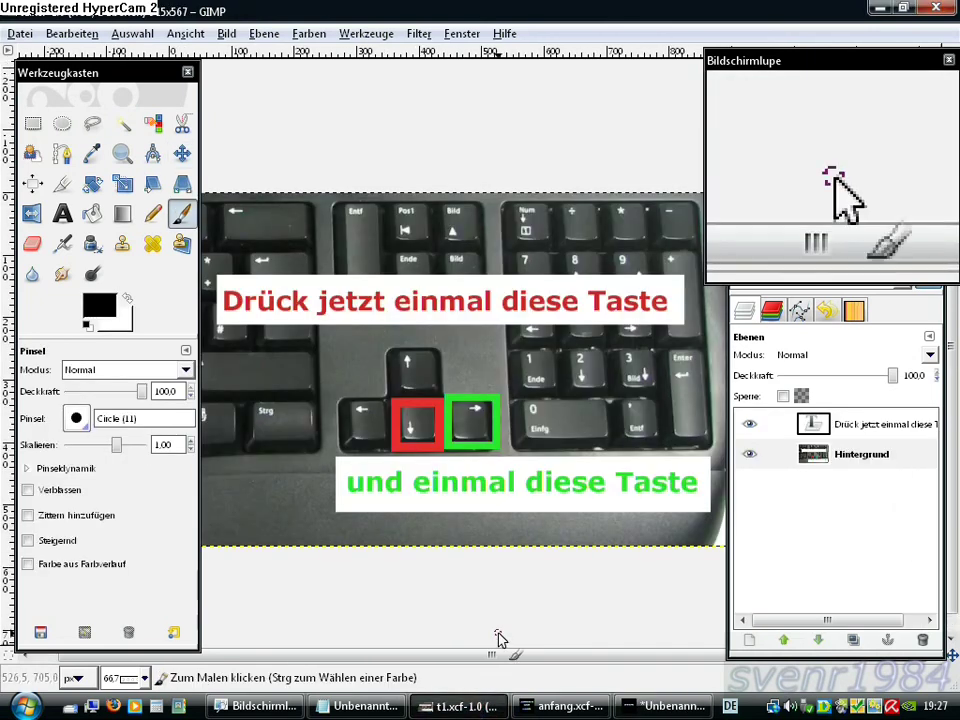
pyautogui.click(662, 706)
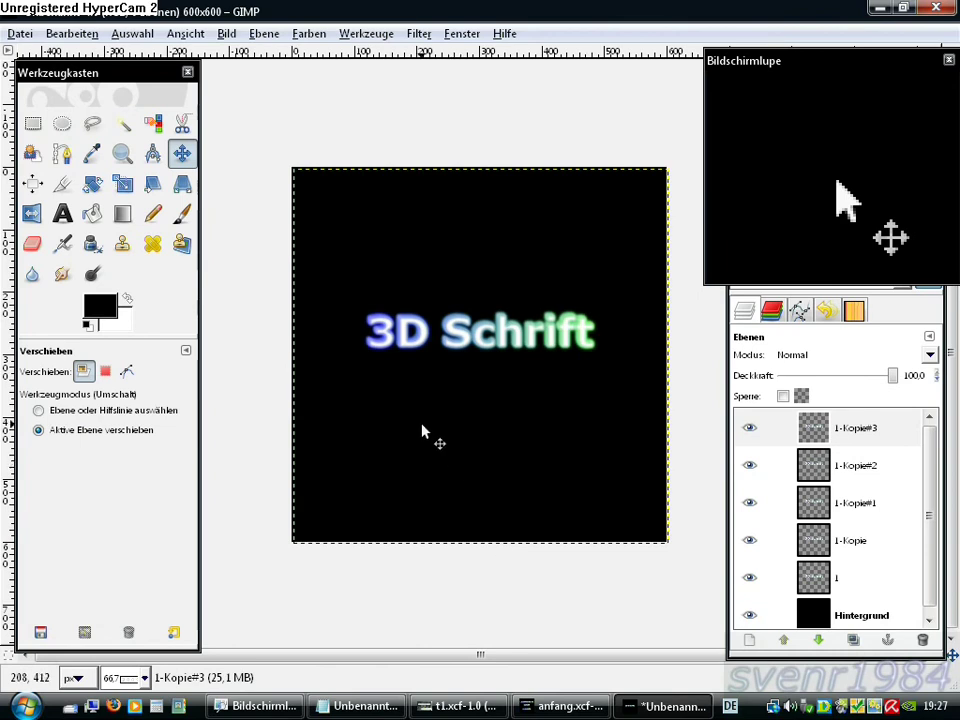
# Create the next two duplicates, 1-Kopie#4 and 1-Kopie#5, nudging each new copy by one pixel.
pyautogui.rightClick(422, 431)
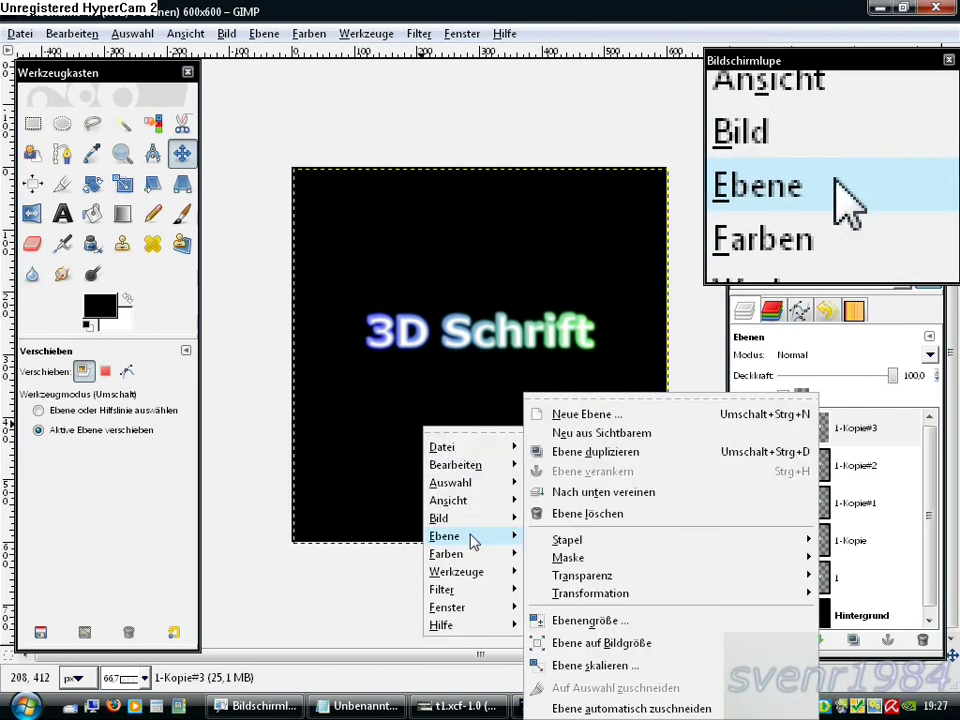
pyautogui.click(598, 452)
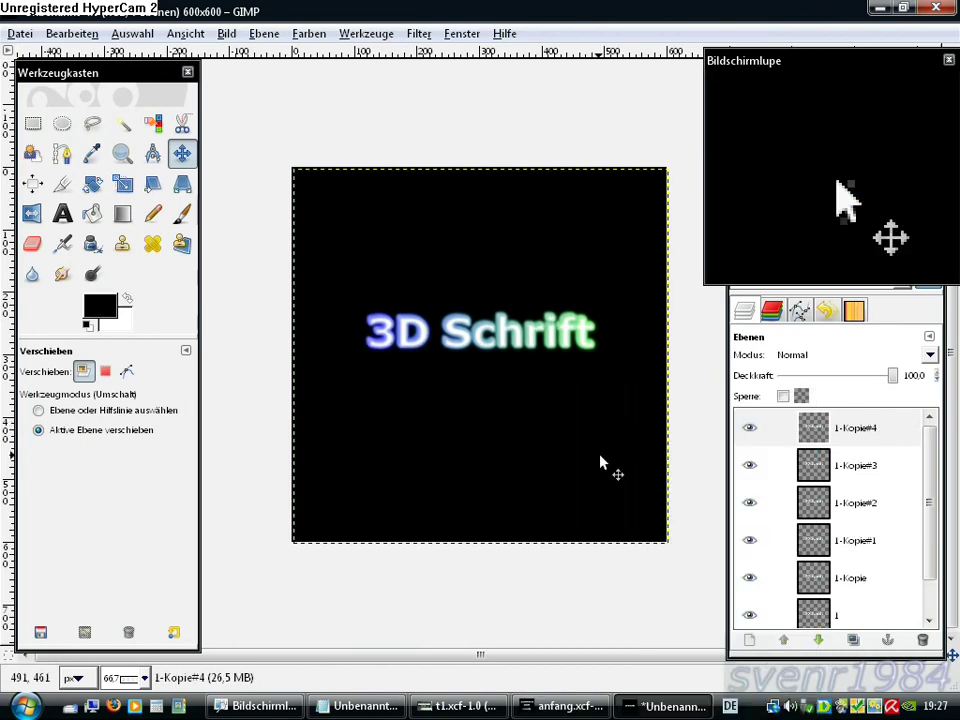
pyautogui.click(385, 704)
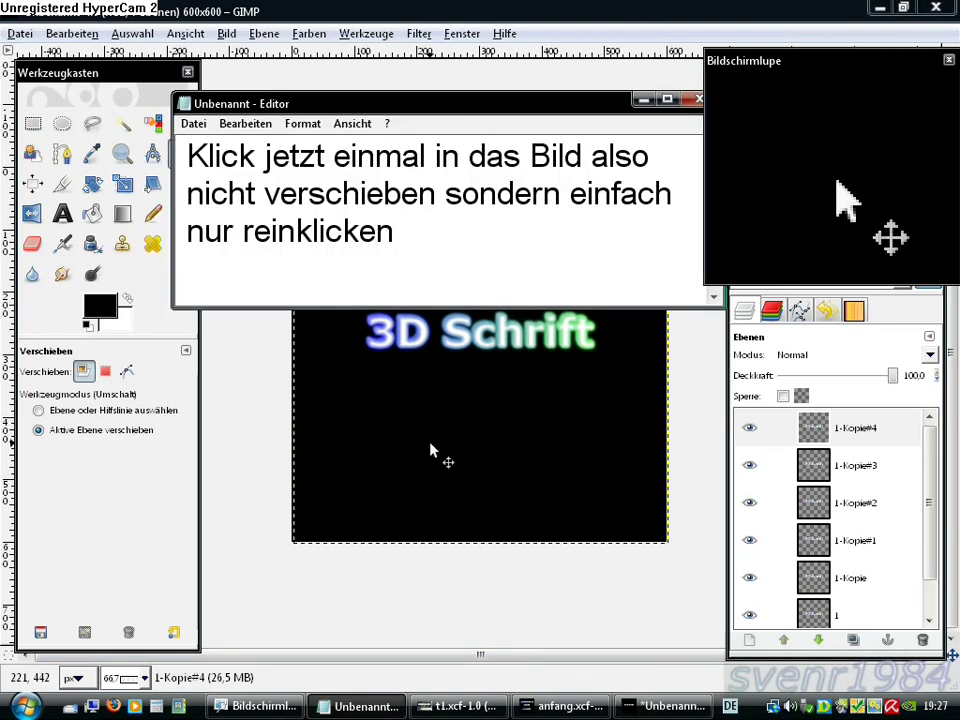
pyautogui.click(431, 451)
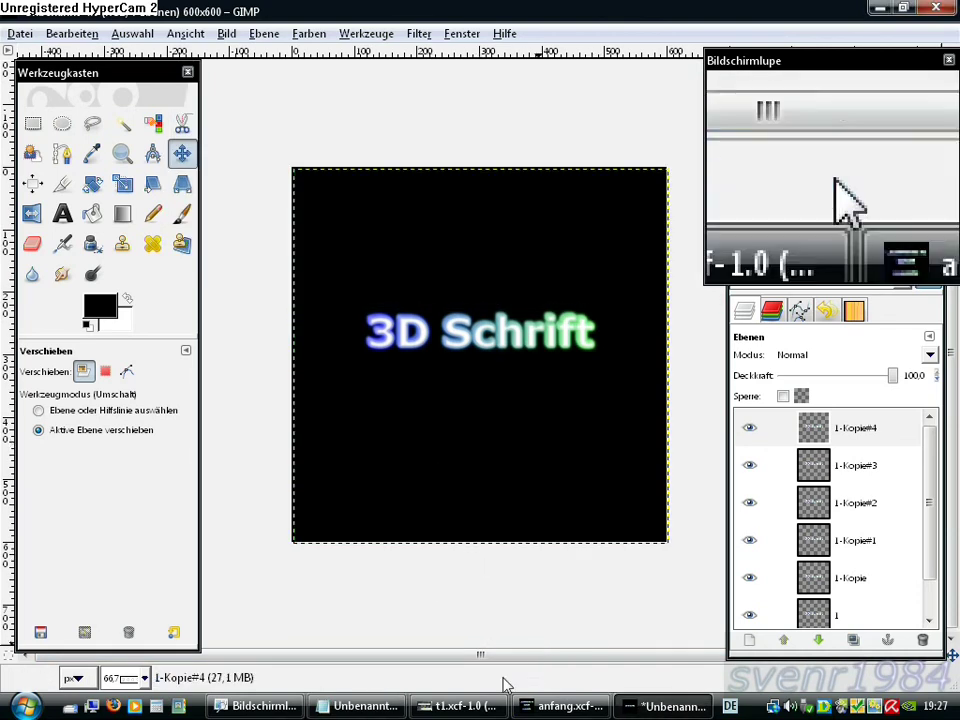
pyautogui.click(488, 706)
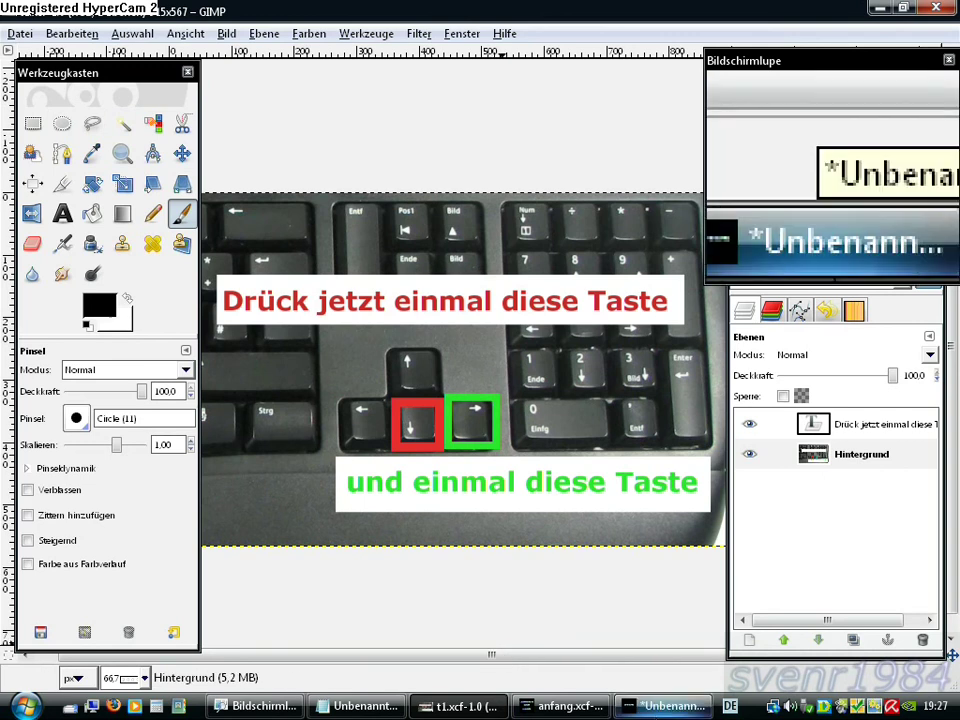
pyautogui.click(665, 706)
pyautogui.press('m')
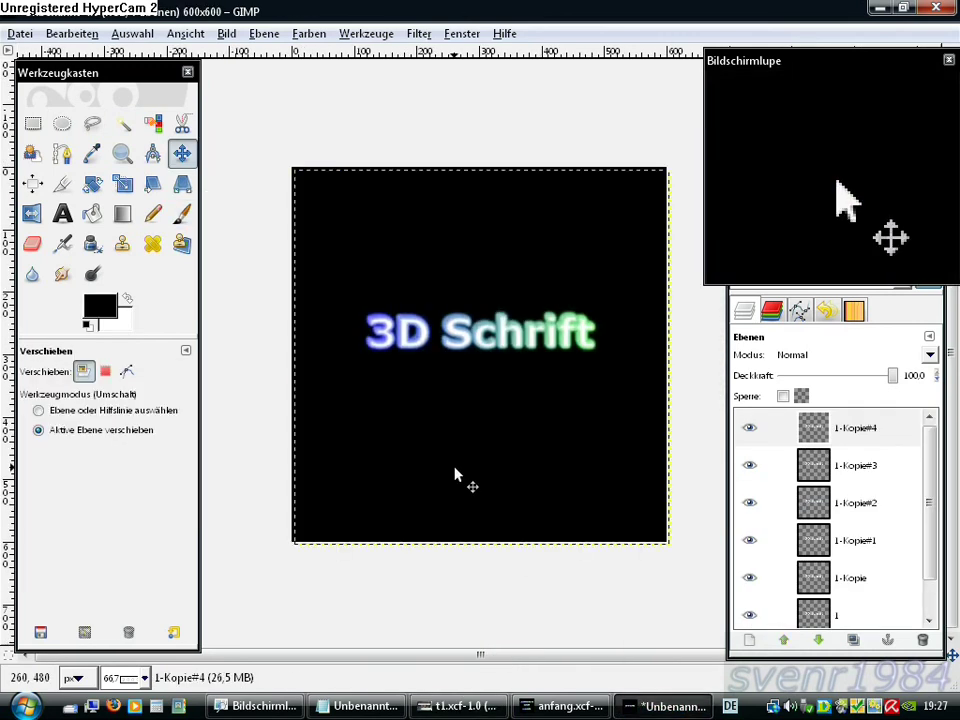
pyautogui.rightClick(405, 432)
pyautogui.moveTo(428, 538)
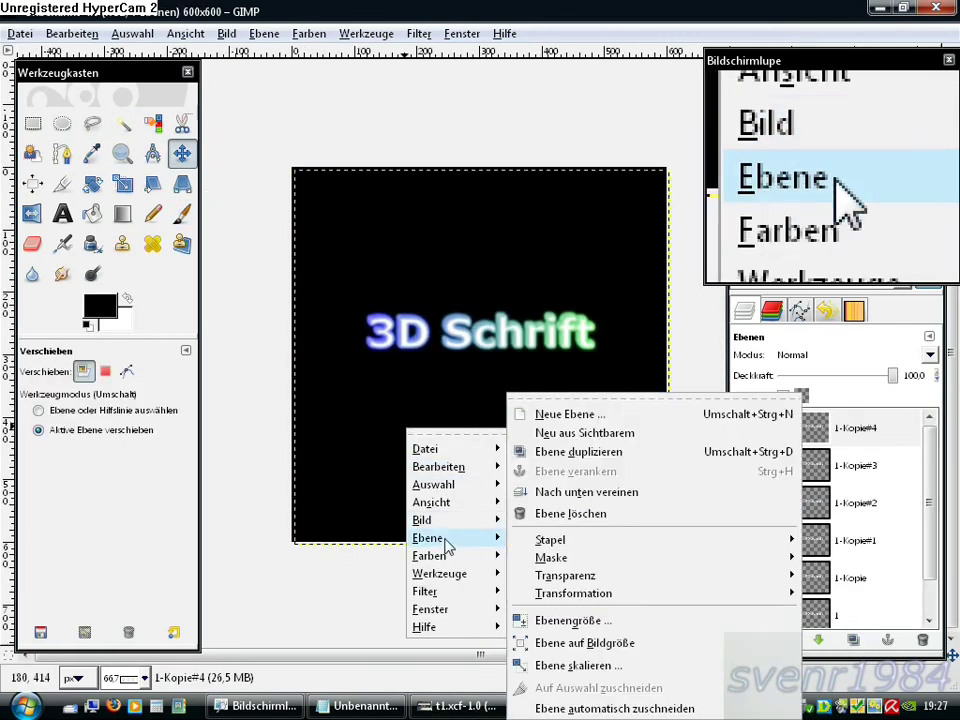
pyautogui.click(582, 454)
pyautogui.click(360, 706)
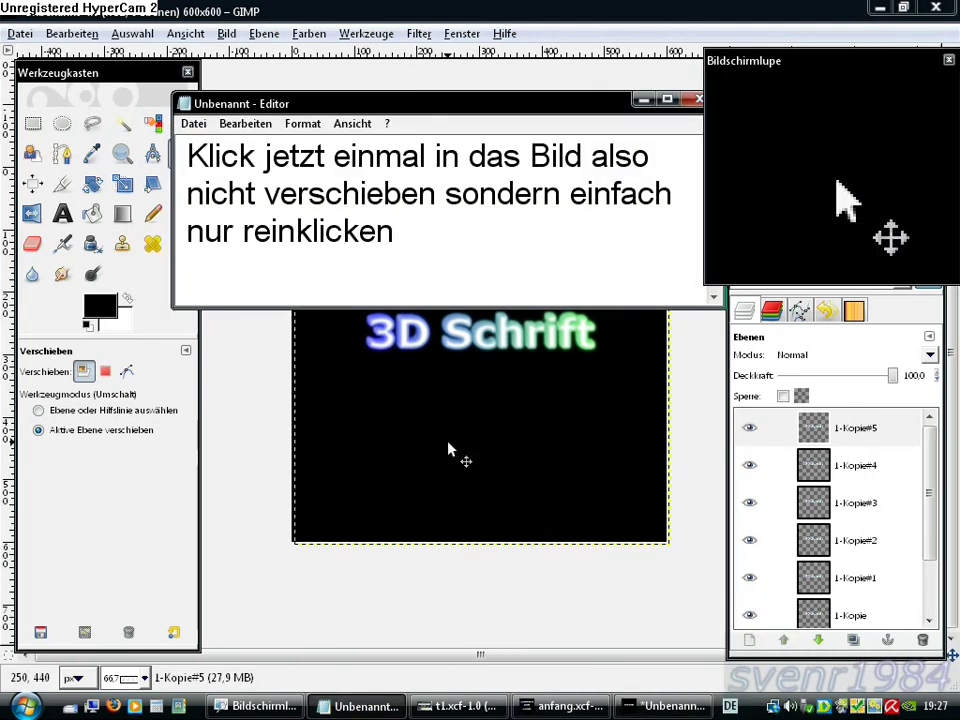
pyautogui.click(448, 450)
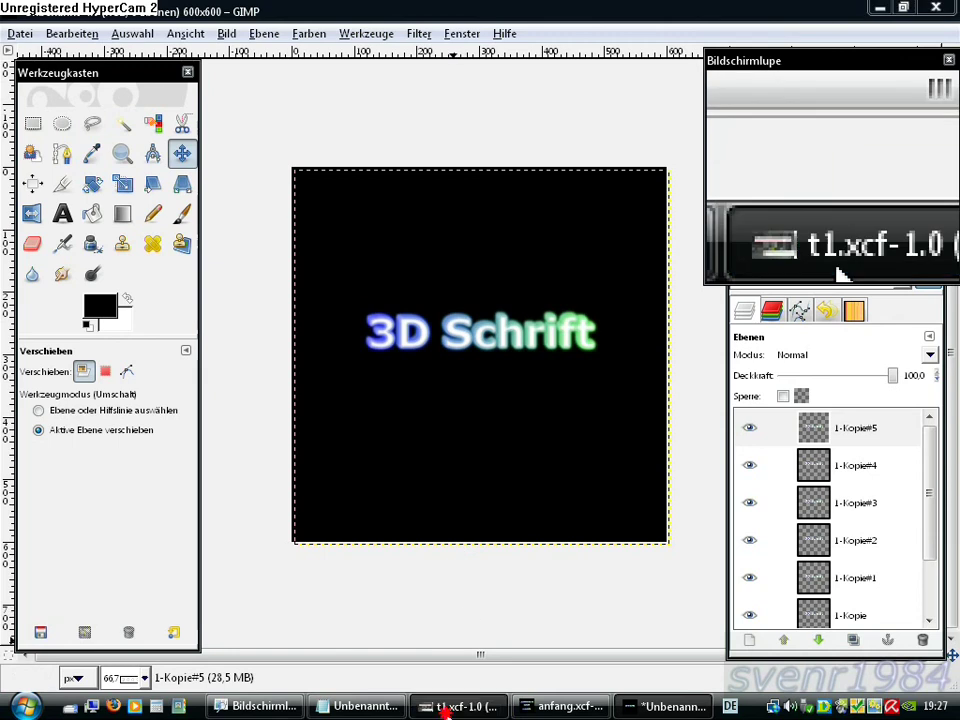
pyautogui.click(446, 706)
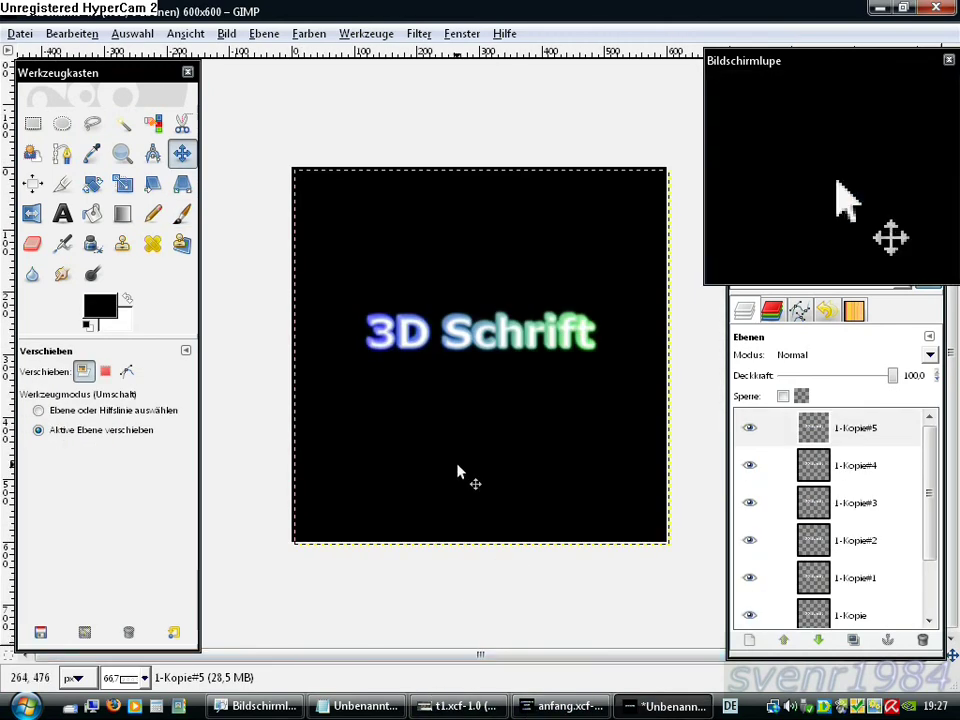
# Duplicate twice more so the stack tops out at 1-Kopie#7.
pyautogui.rightClick(426, 433)
pyautogui.moveTo(472, 540)
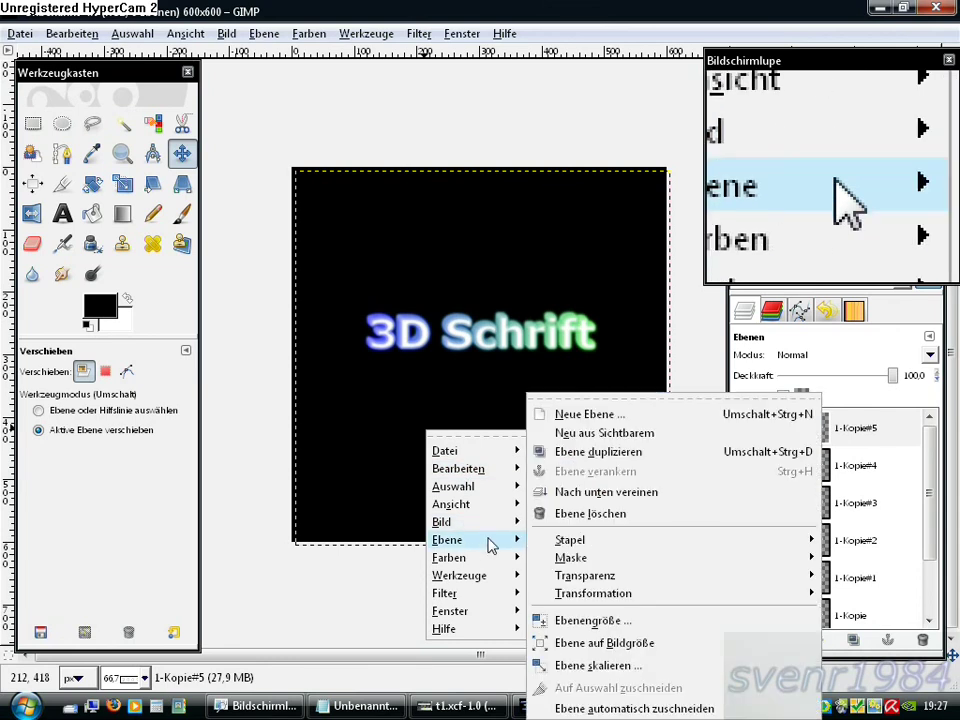
pyautogui.click(598, 451)
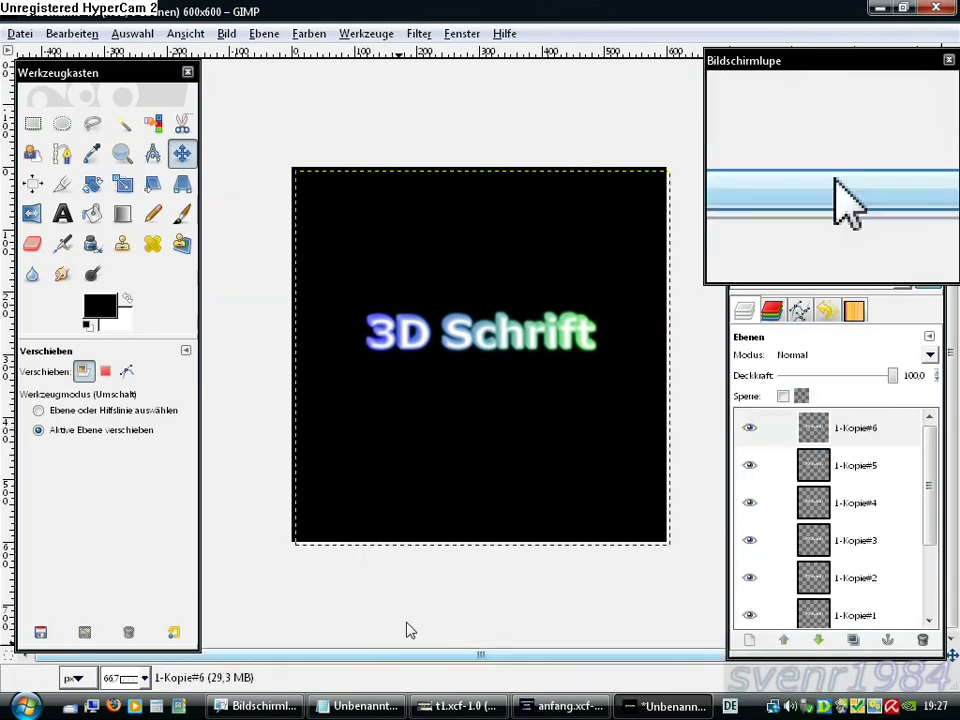
pyautogui.click(383, 706)
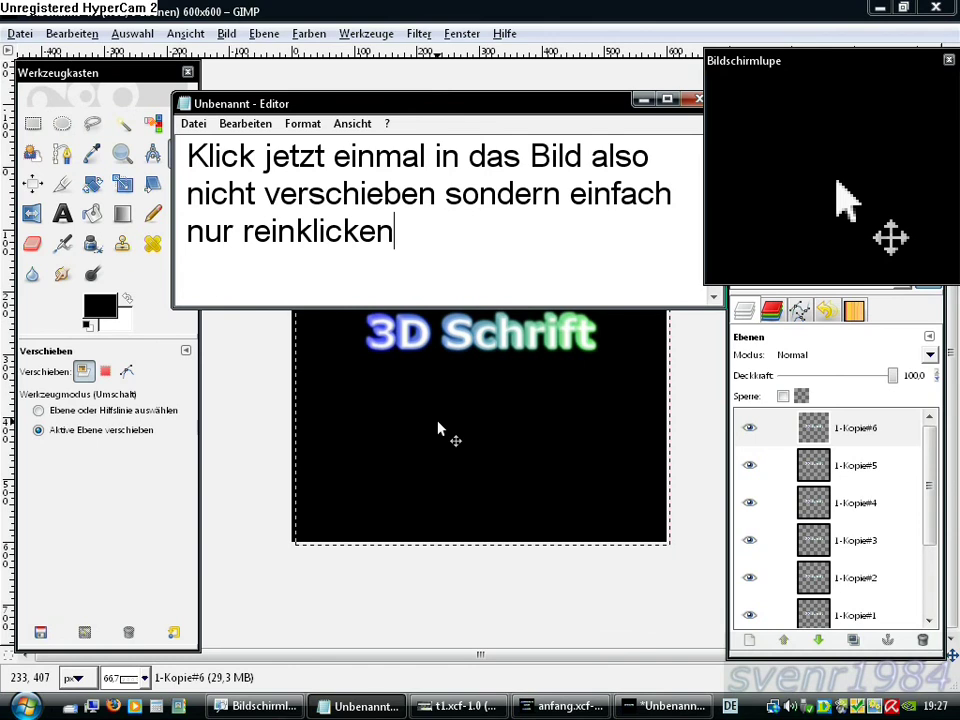
pyautogui.click(439, 431)
pyautogui.click(481, 708)
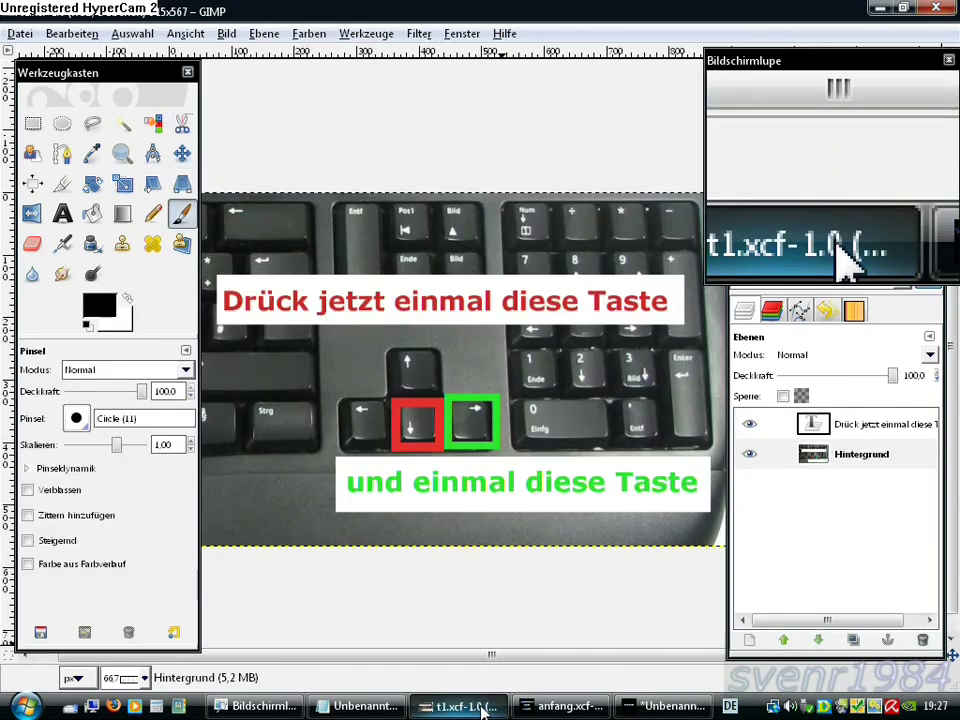
pyautogui.click(668, 707)
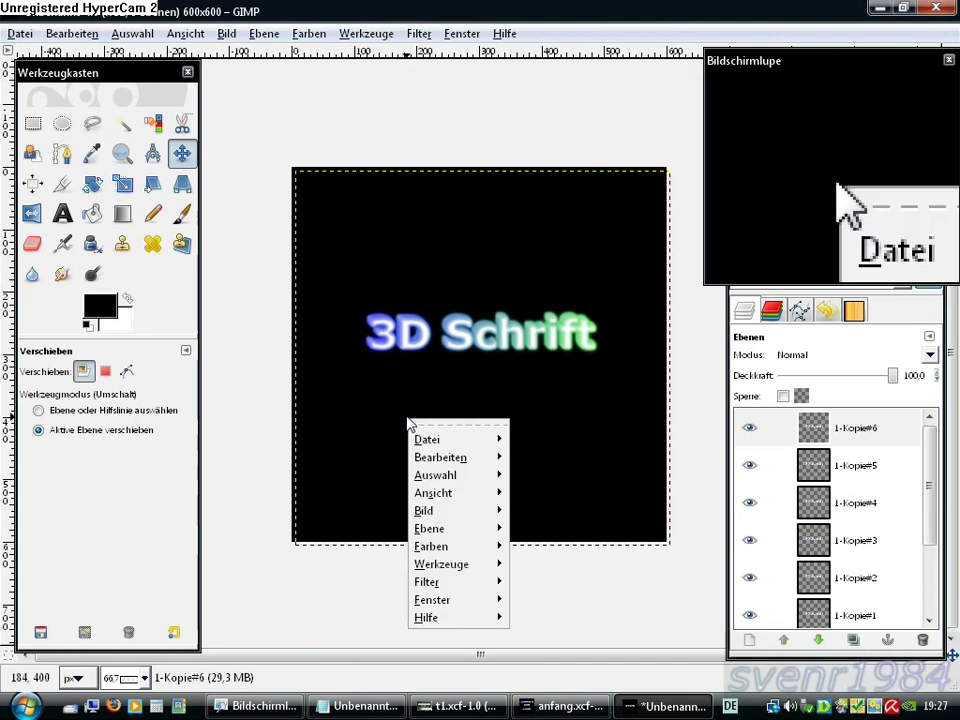
pyautogui.moveTo(440, 528)
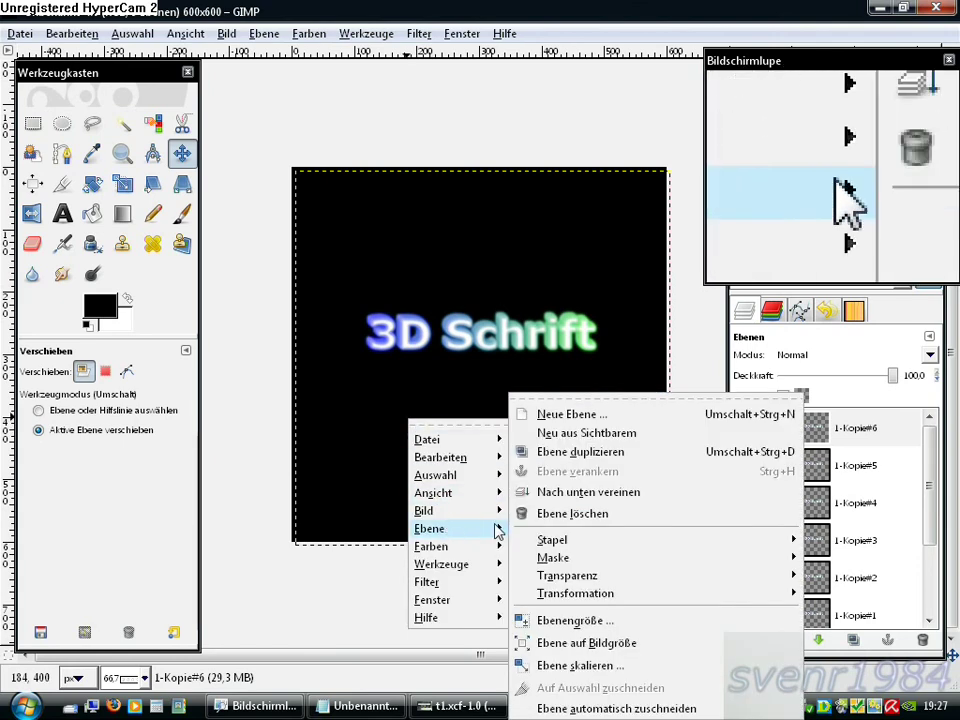
pyautogui.click(580, 451)
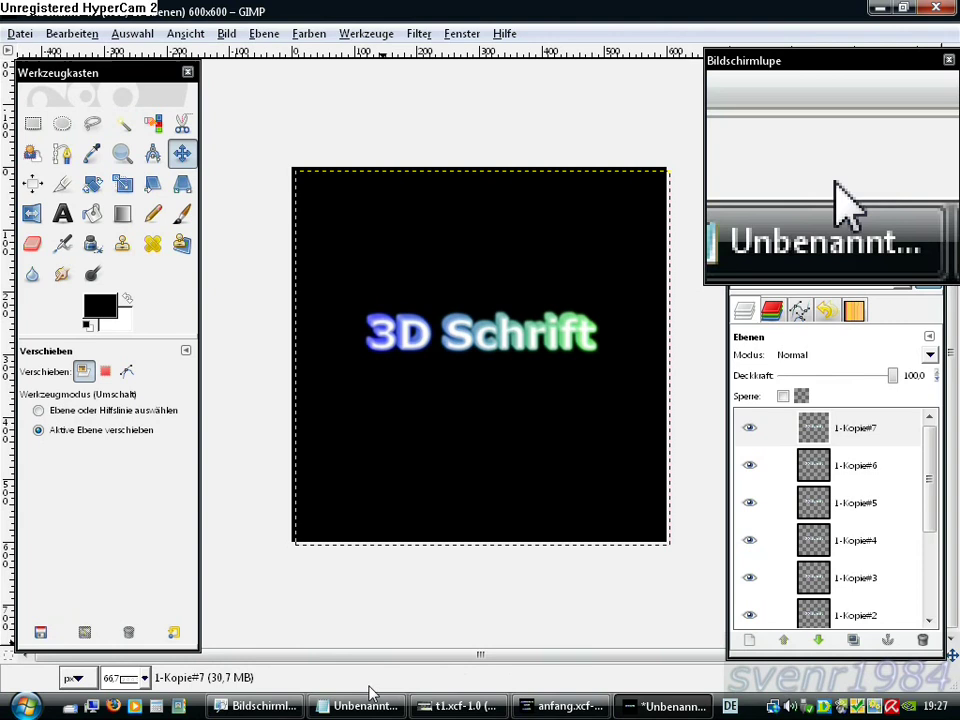
pyautogui.click(358, 706)
pyautogui.click(434, 420)
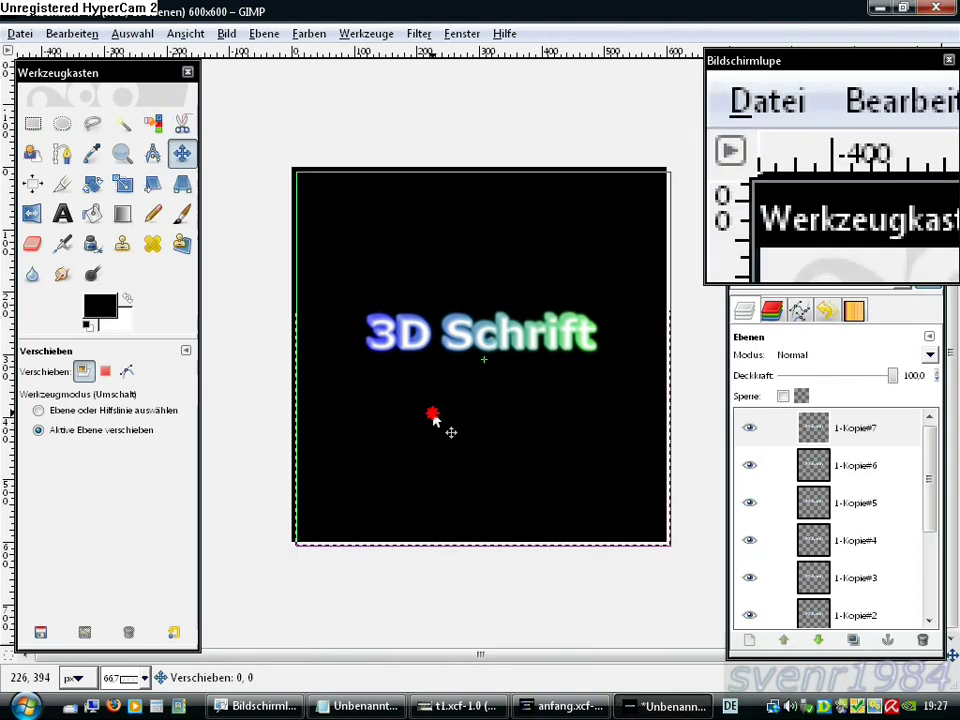
pyautogui.click(662, 706)
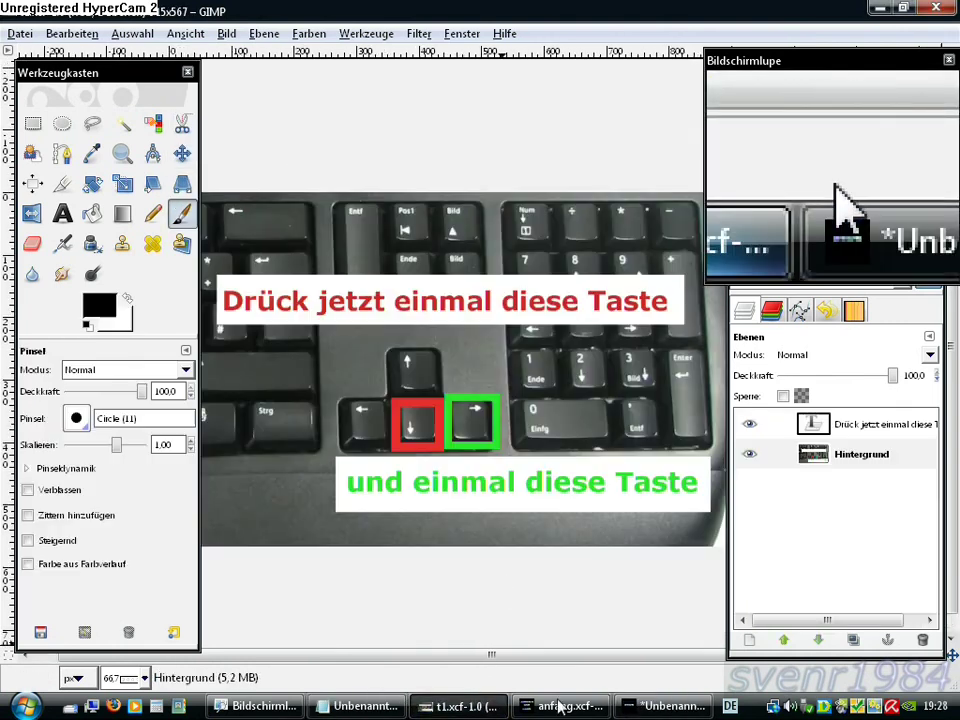
# Scroll to the bottom of the Layers panel and hide the black Hintergrund layer.
pyautogui.click(664, 708)
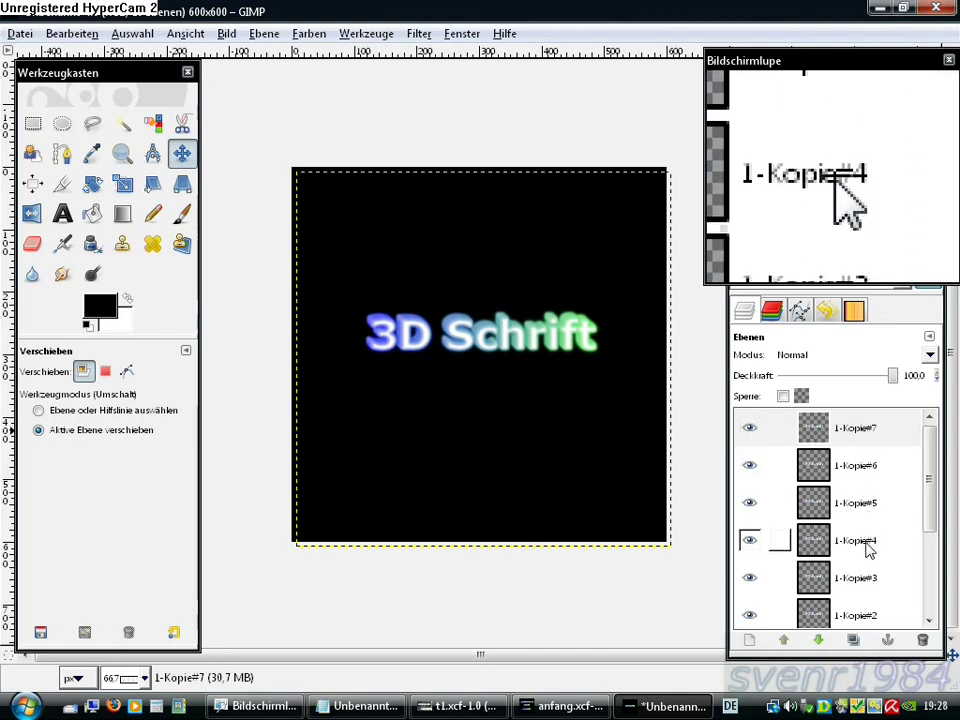
pyautogui.scroll(-1, 855, 615)
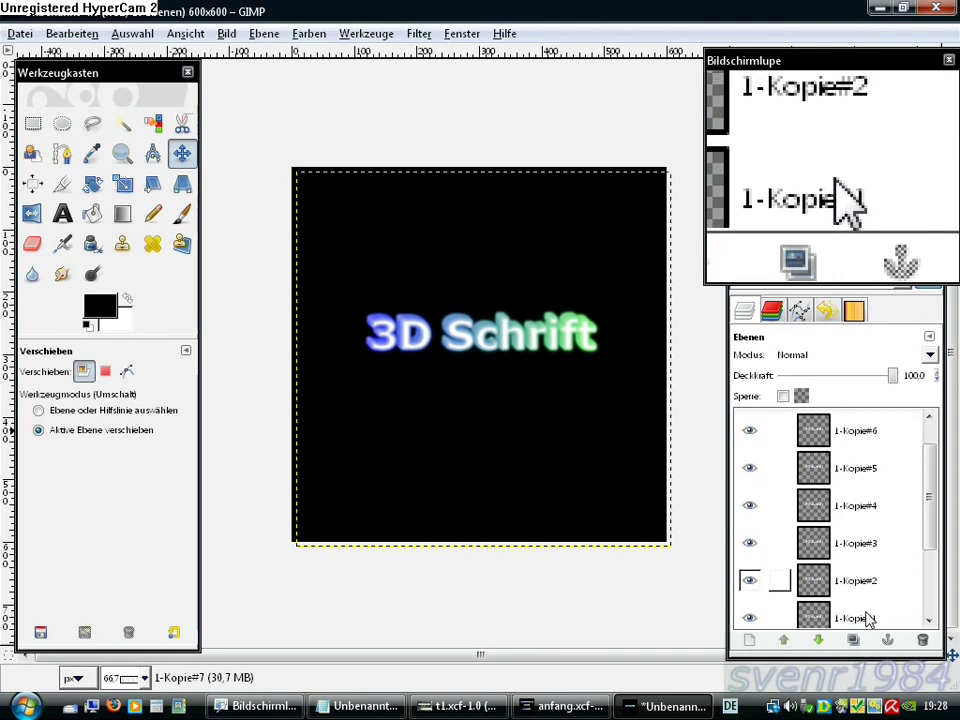
pyautogui.scroll(-1, 848, 620)
pyautogui.scroll(-1, 848, 620)
pyautogui.scroll(-1, 848, 620)
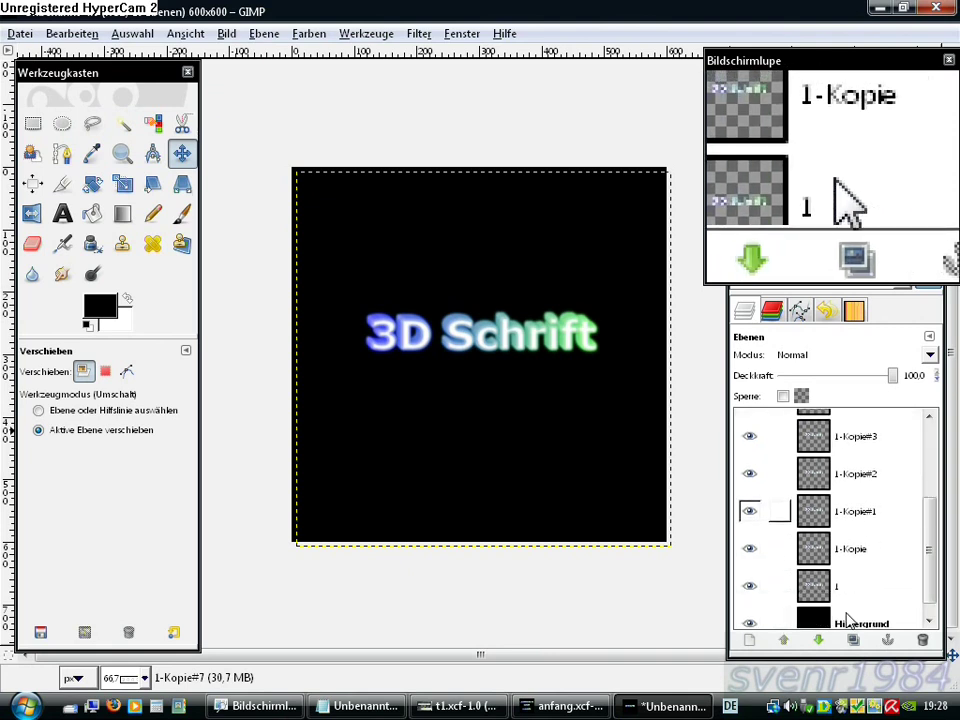
pyautogui.click(750, 612)
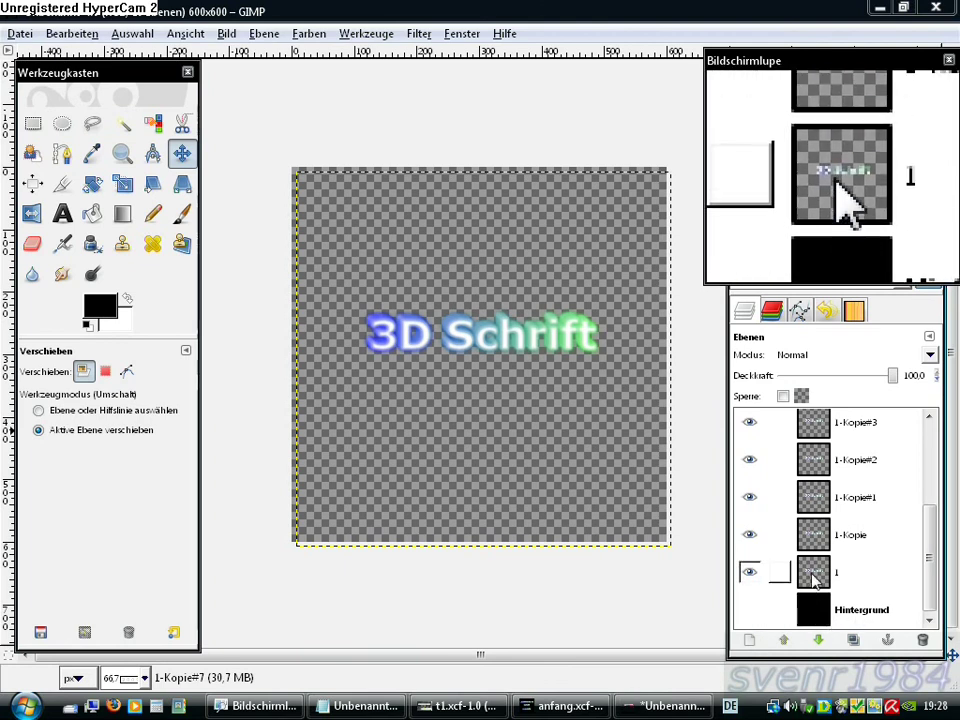
pyautogui.click(814, 577)
# Merge the visible layers into layer 1, keeping 'Nach Bedarf erweitert'.
pyautogui.rightClick(815, 577)
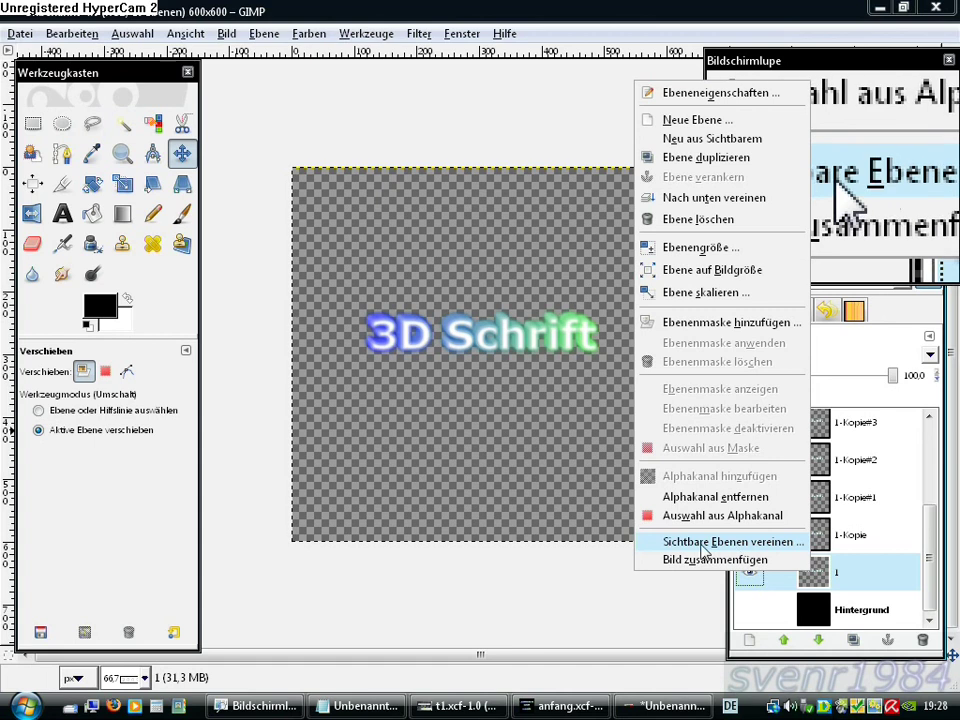
pyautogui.click(663, 543)
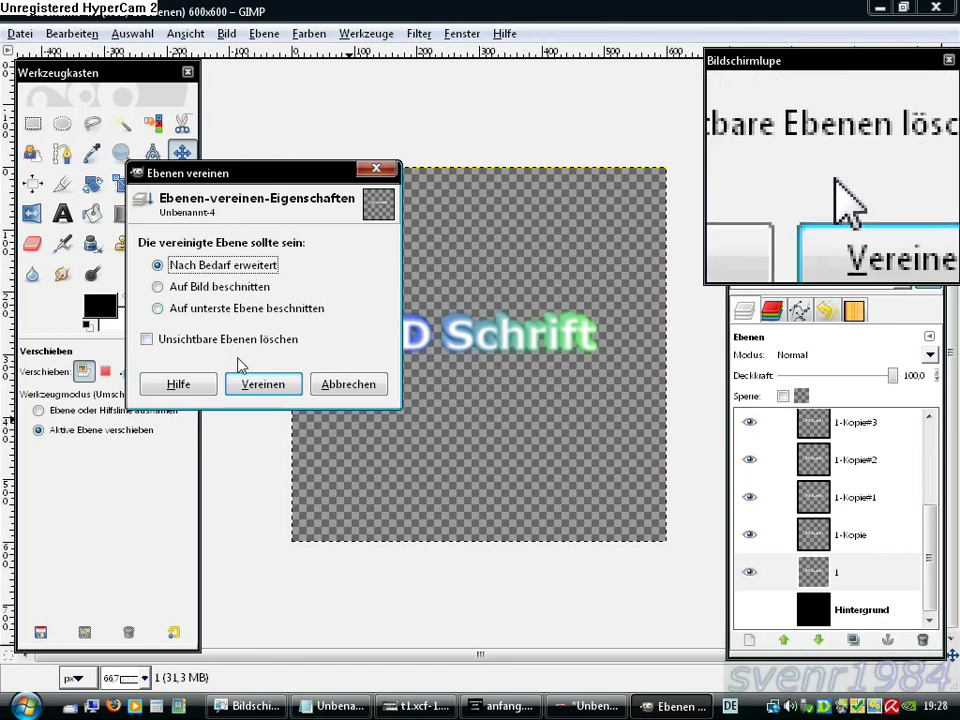
pyautogui.click(251, 386)
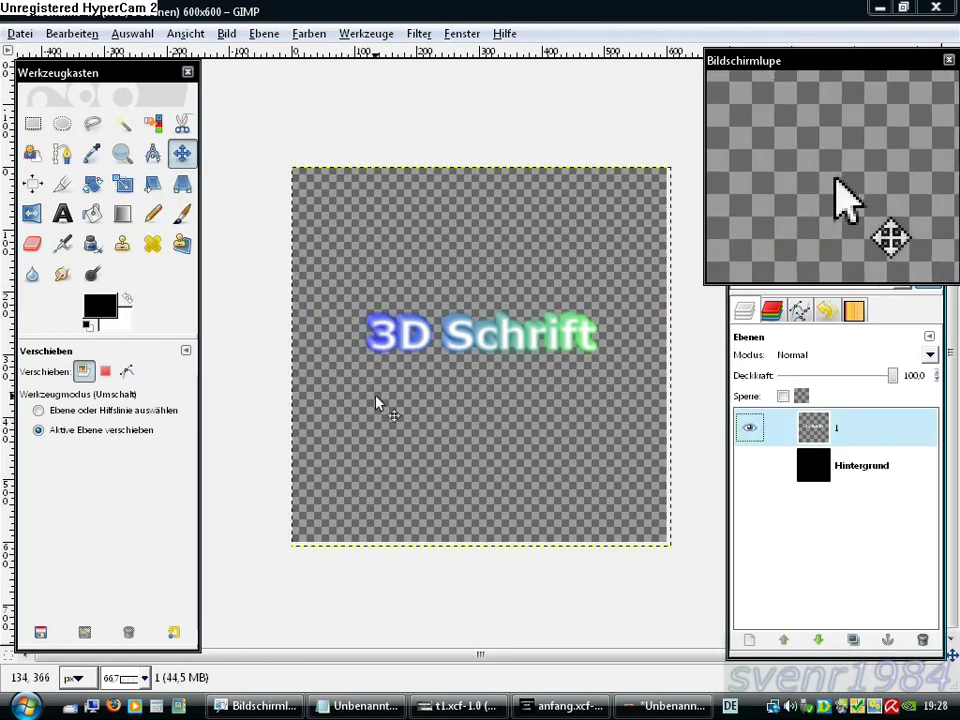
# Show Hintergrund again, zoom to 150%, and move the merged text about 20 px lower.
pyautogui.click(749, 465)
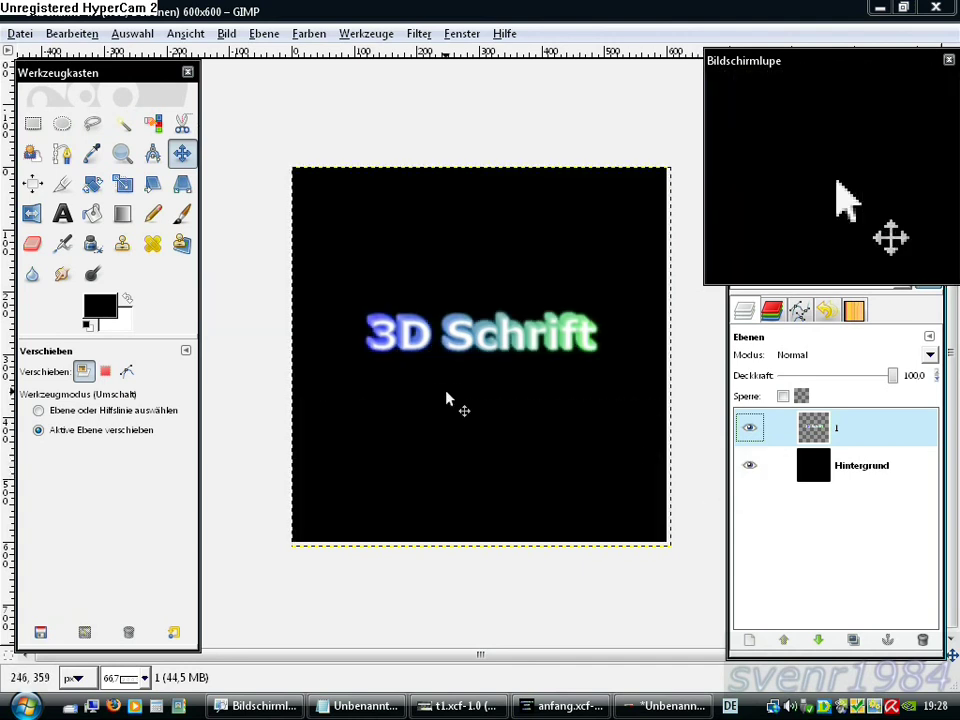
pyautogui.press('+')
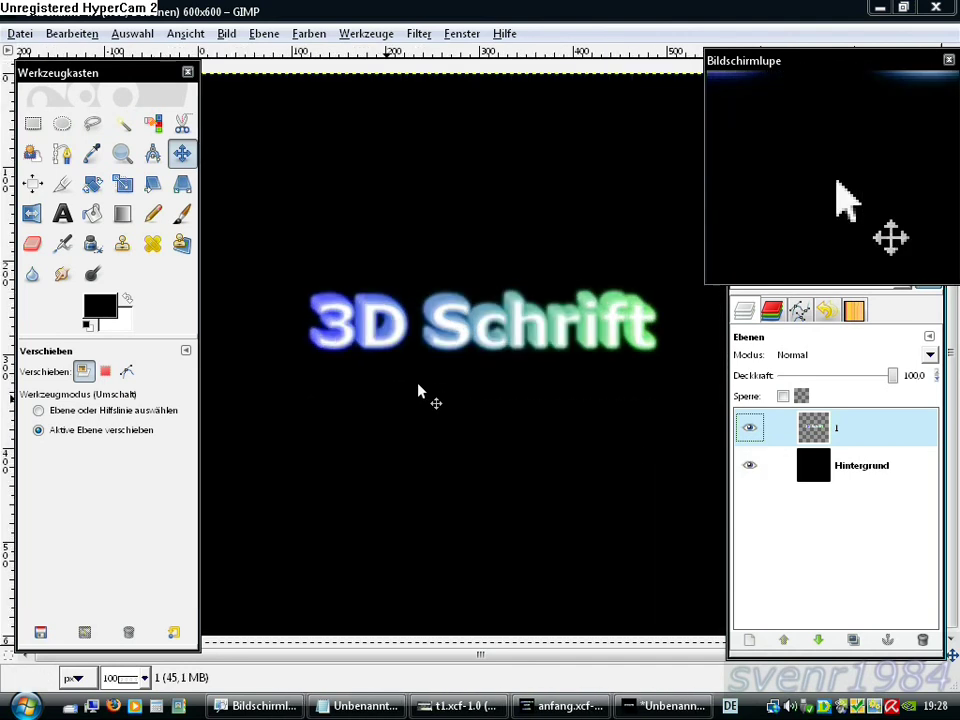
pyautogui.press('+')
pyautogui.moveTo(402, 385); pyautogui.dragTo(400, 405)
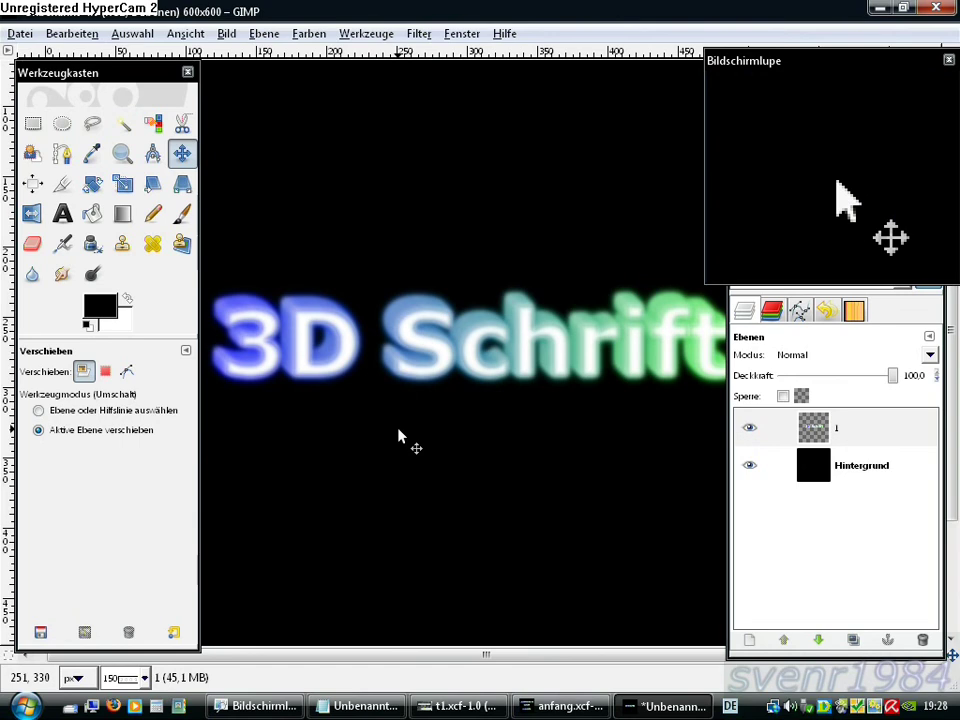